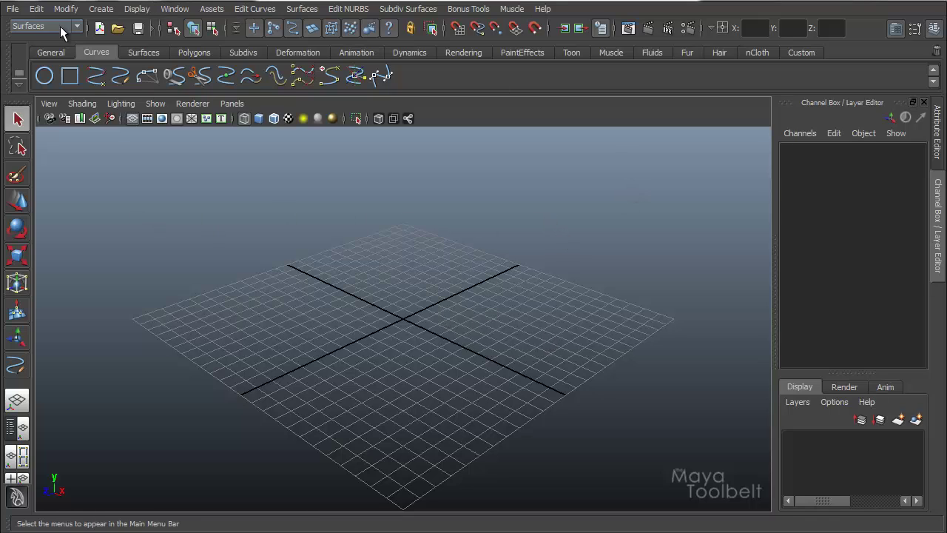
# Choose the Surfaces menu set.
pyautogui.click(301, 10)
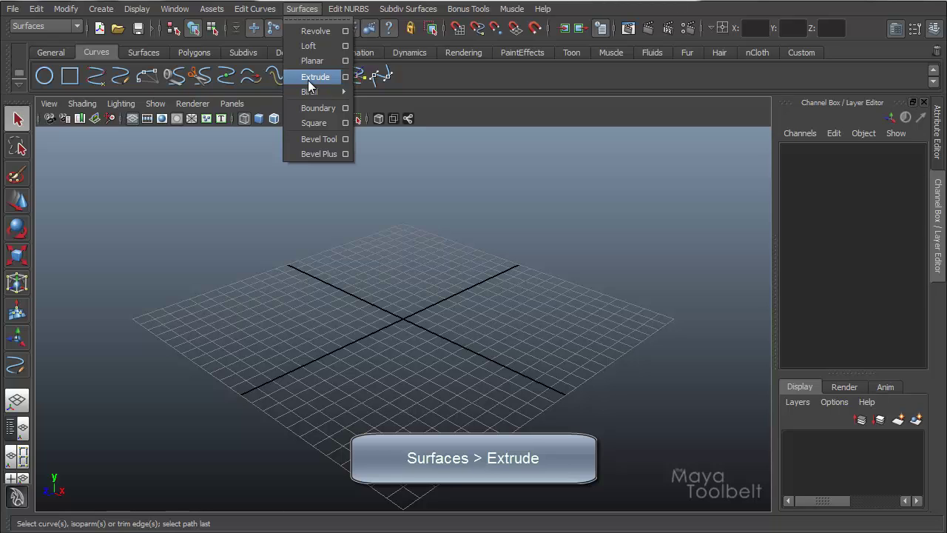
pyautogui.click(66, 10)
pyautogui.click(47, 27)
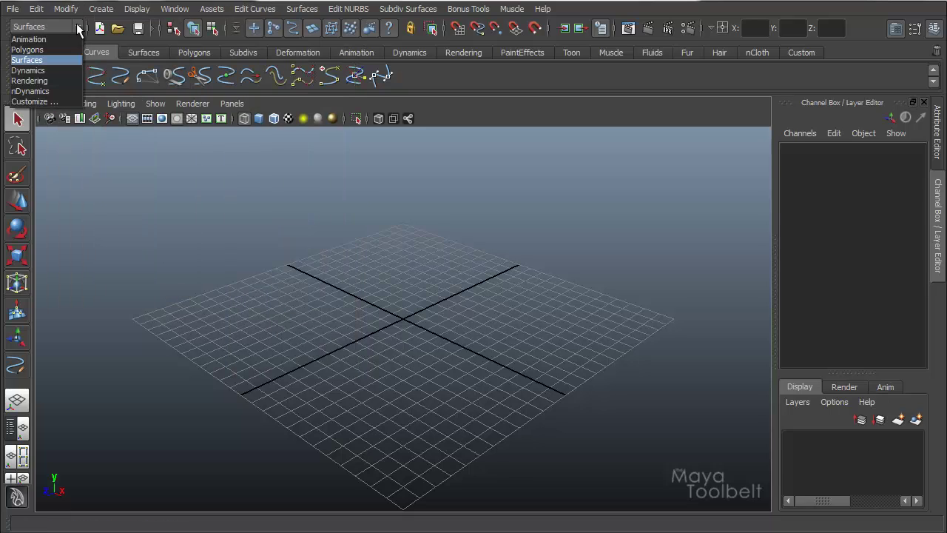
pyautogui.click(77, 23)
pyautogui.click(77, 27)
pyautogui.click(34, 62)
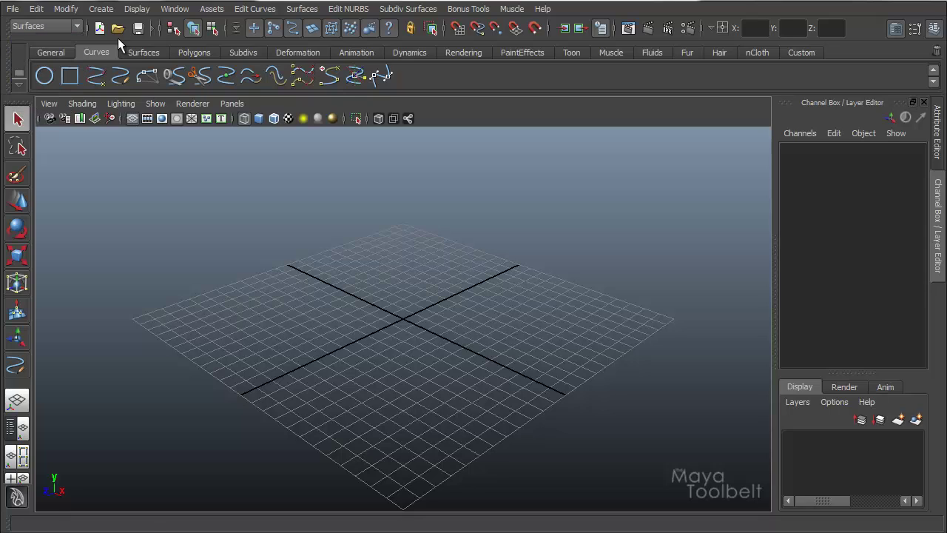
pyautogui.click(303, 10)
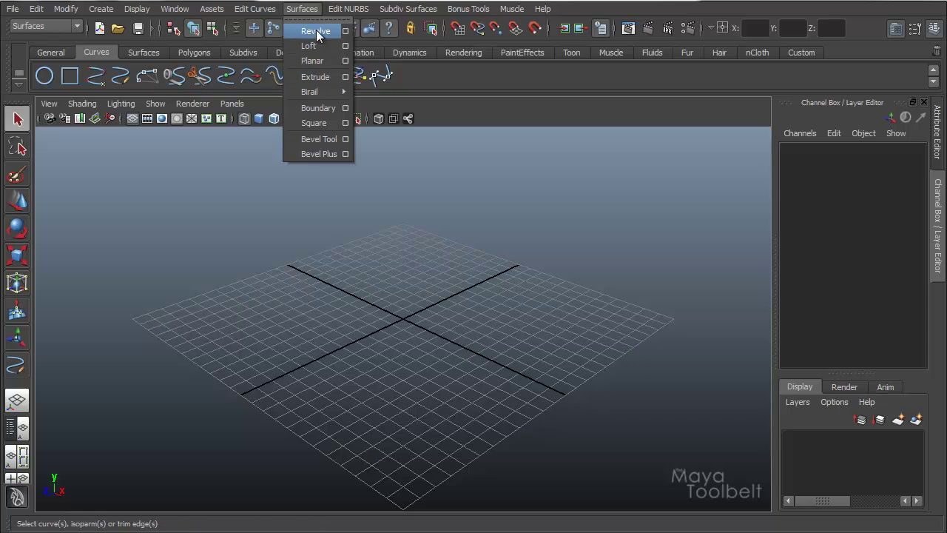
pyautogui.click(315, 21)
pyautogui.moveTo(82, 159); pyautogui.dragTo(75, 146)
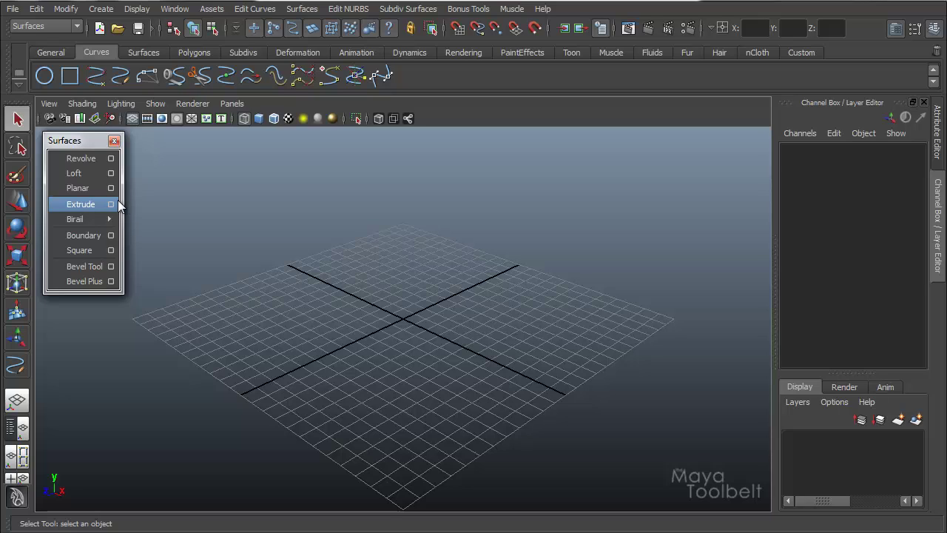
pyautogui.click(114, 141)
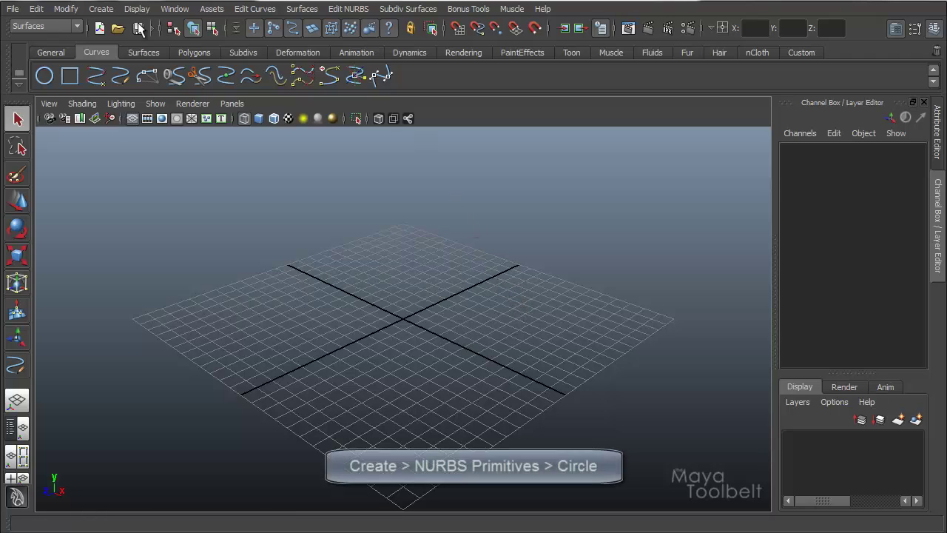
# Create a NURBS circle near the grid's centre and raise it about 2.7 units above the grid.
pyautogui.click(101, 9)
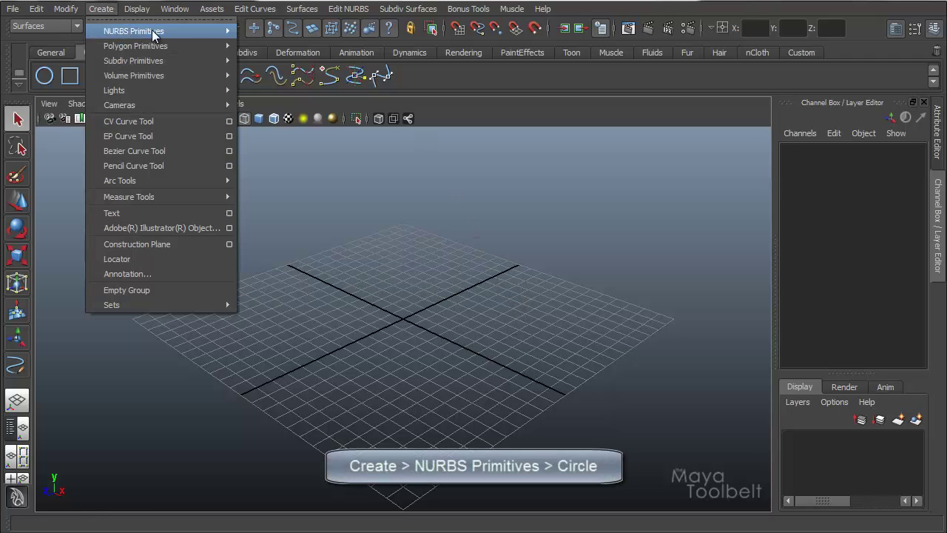
pyautogui.moveTo(146, 27)
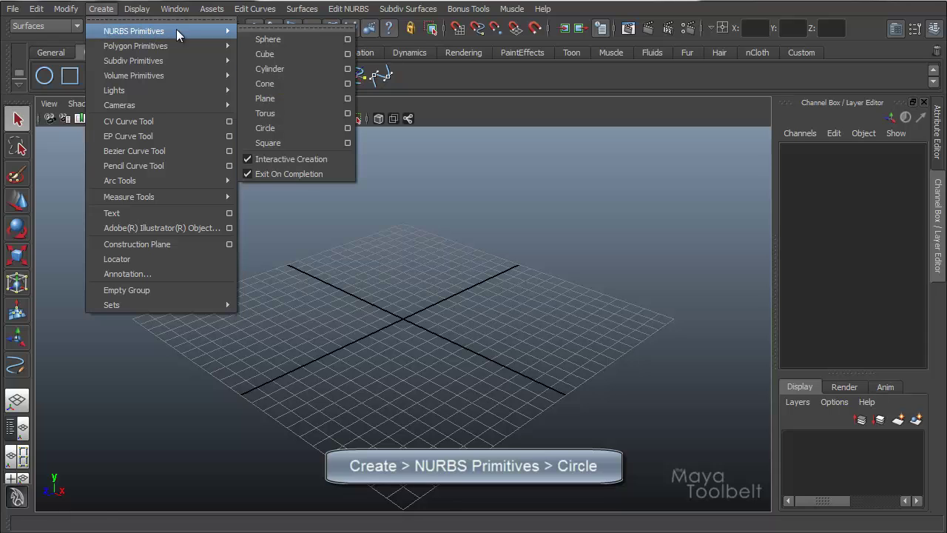
pyautogui.click(287, 125)
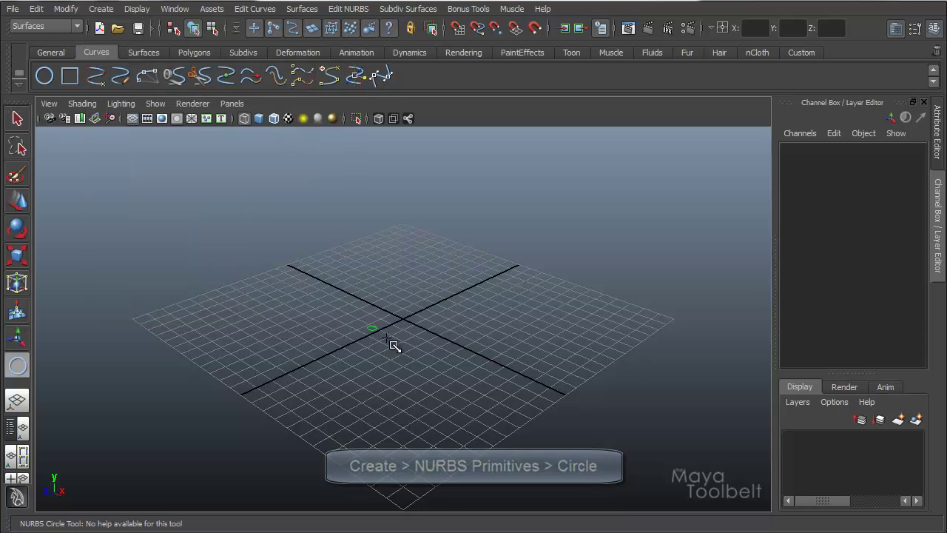
pyautogui.moveTo(371, 293); pyautogui.dragTo(364, 239)
pyautogui.press('w')
# Rotate the circle upright by setting its Rotate X to 90.
pyautogui.press('e')
pyautogui.moveTo(334, 209); pyautogui.dragTo(422, 221)
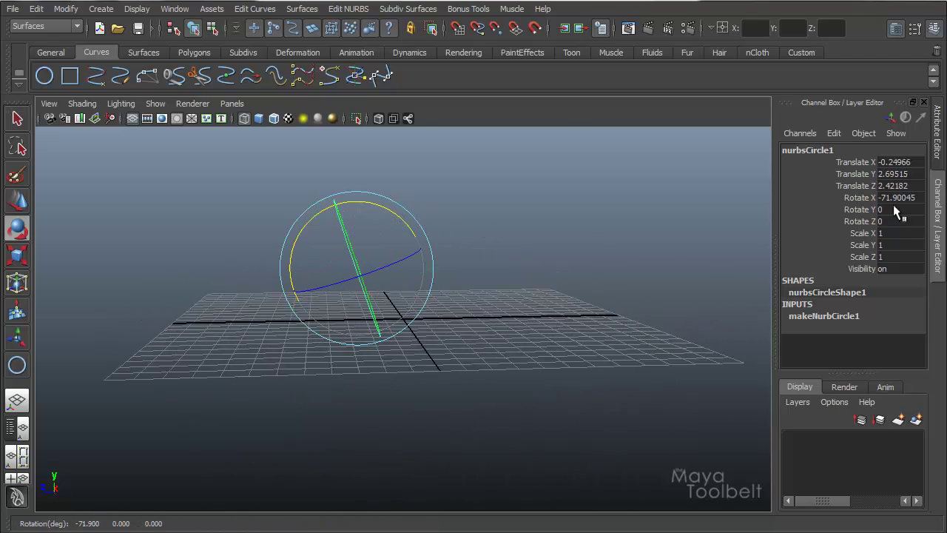
pyautogui.write('90')
pyautogui.press('Return')
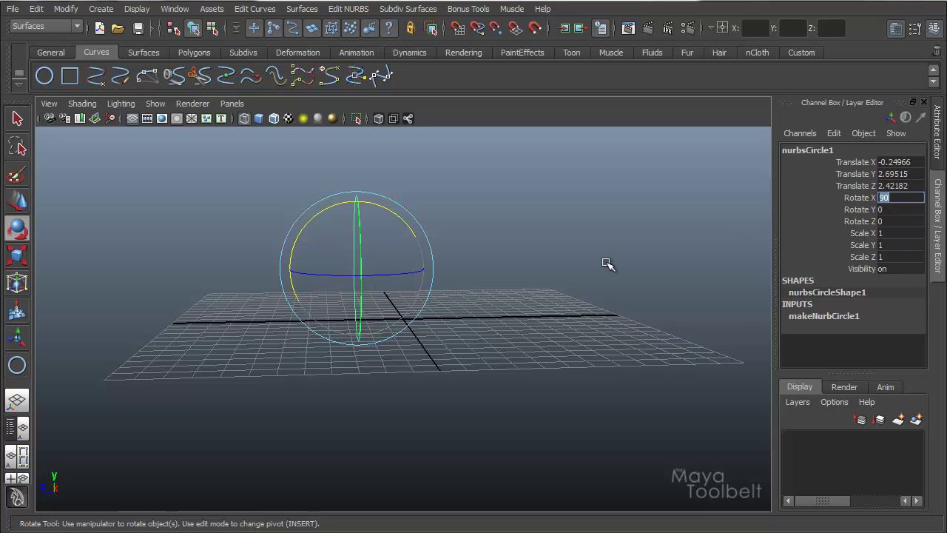
# Hide the viewport grid so only the circle is displayed.
pyautogui.keyDown('alt'); pyautogui.moveTo(607, 261); pyautogui.dragTo(490, 266); pyautogui.keyUp('alt')
pyautogui.press('w')
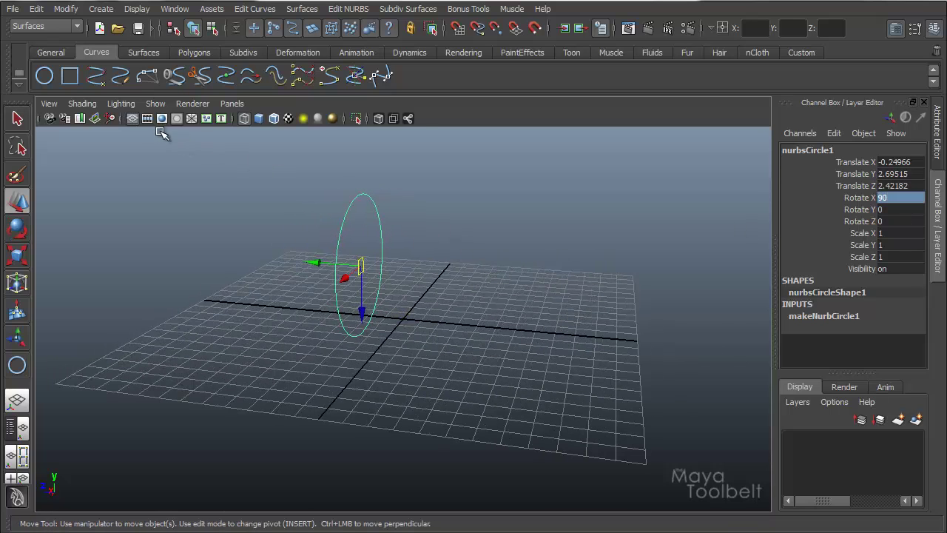
pyautogui.click(133, 119)
pyautogui.keyDown('alt'); pyautogui.moveTo(521, 249); pyautogui.dragTo(433, 256, button='middle'); pyautogui.keyUp('alt')
pyautogui.moveTo(434, 256)
pyautogui.keyDown('alt'); pyautogui.mouseDown()
pyautogui.moveTo(584, 245)
pyautogui.moveTo(429, 256)
pyautogui.mouseUp(); pyautogui.keyUp('alt')
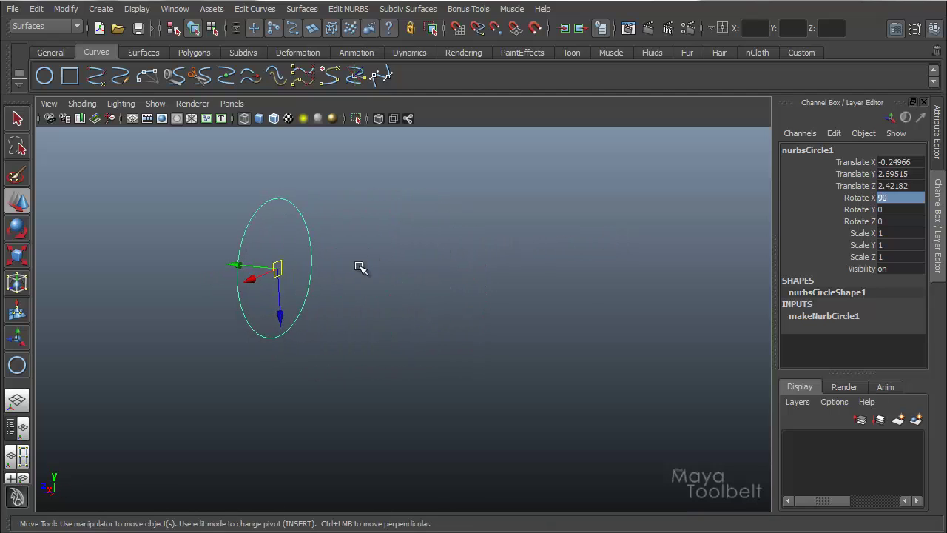
# Open the options for the surface Extrude command and reset them to their defaults.
pyautogui.click(301, 11)
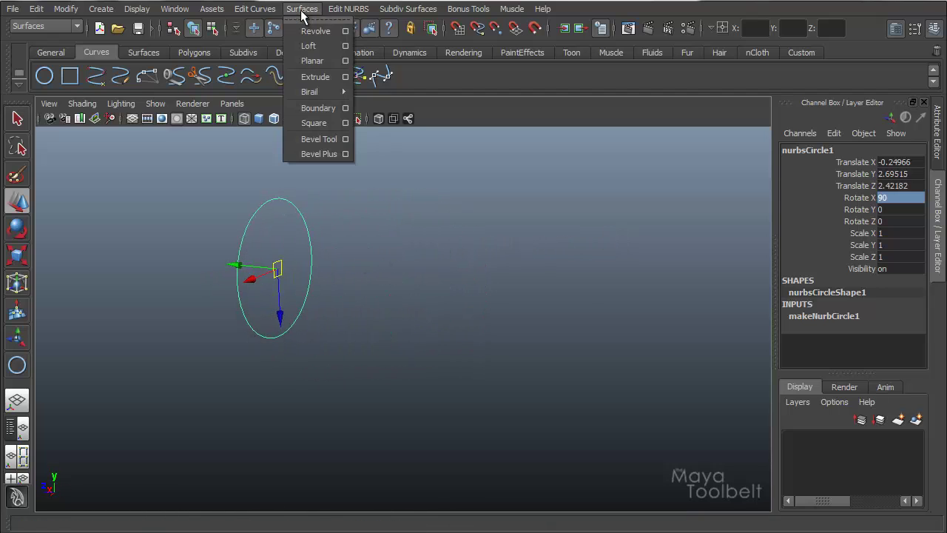
pyautogui.click(346, 77)
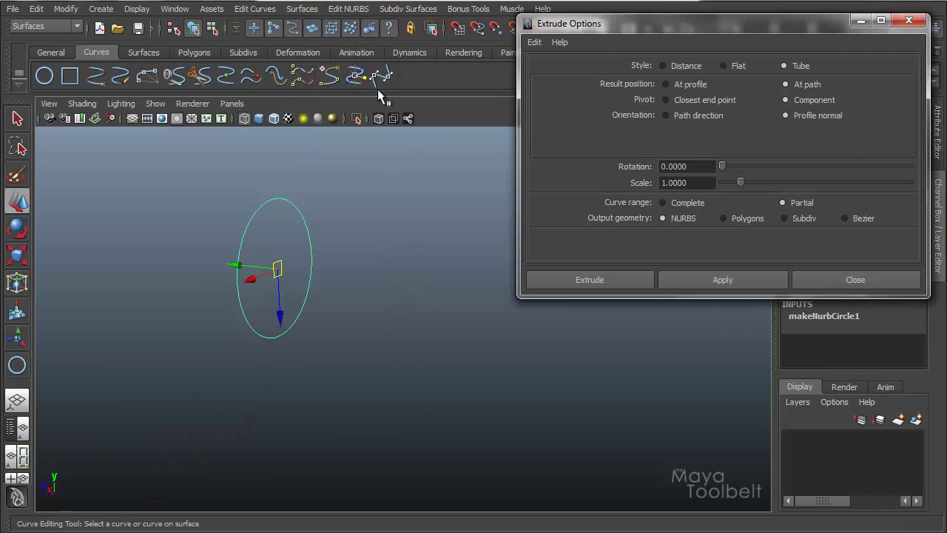
pyautogui.click(533, 42)
pyautogui.click(557, 75)
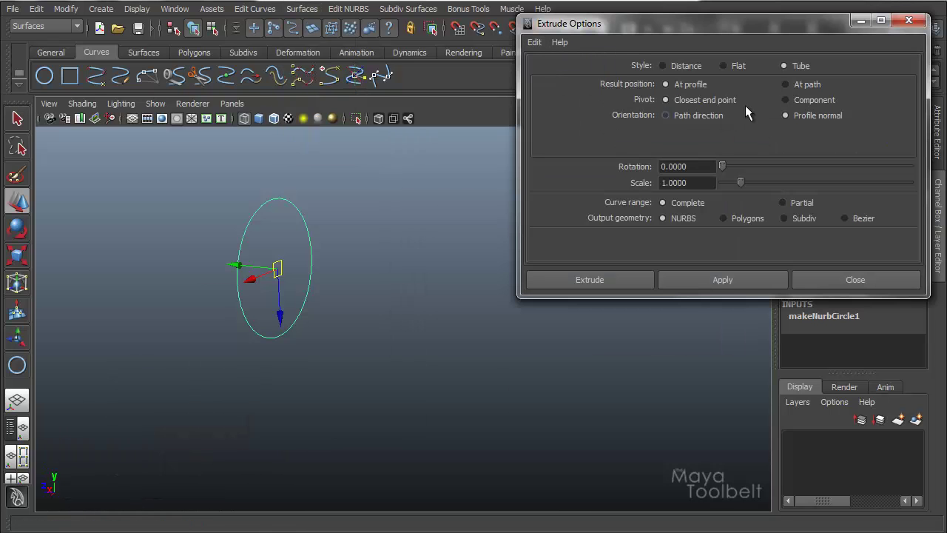
# Compare the options offered by the Distance, Flat and Tube extrude styles.
pyautogui.click(662, 65)
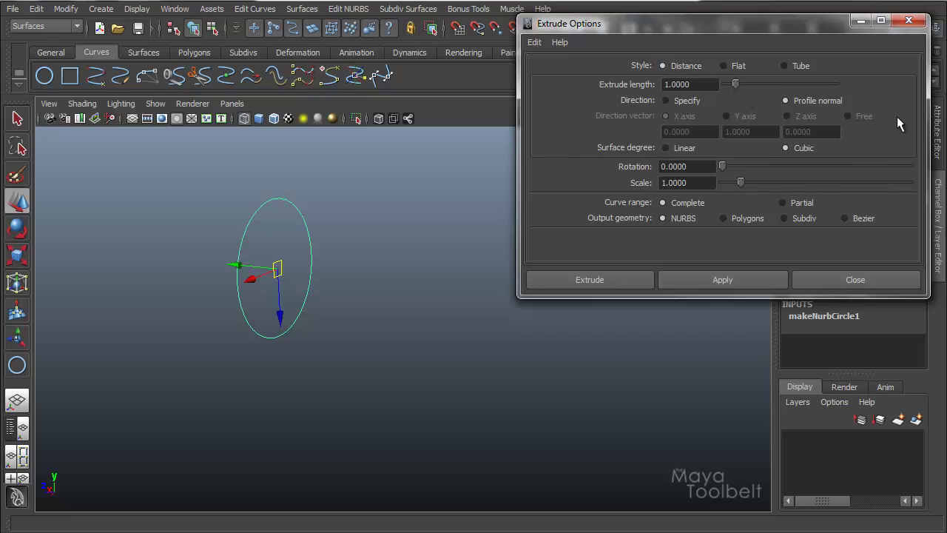
pyautogui.click(724, 66)
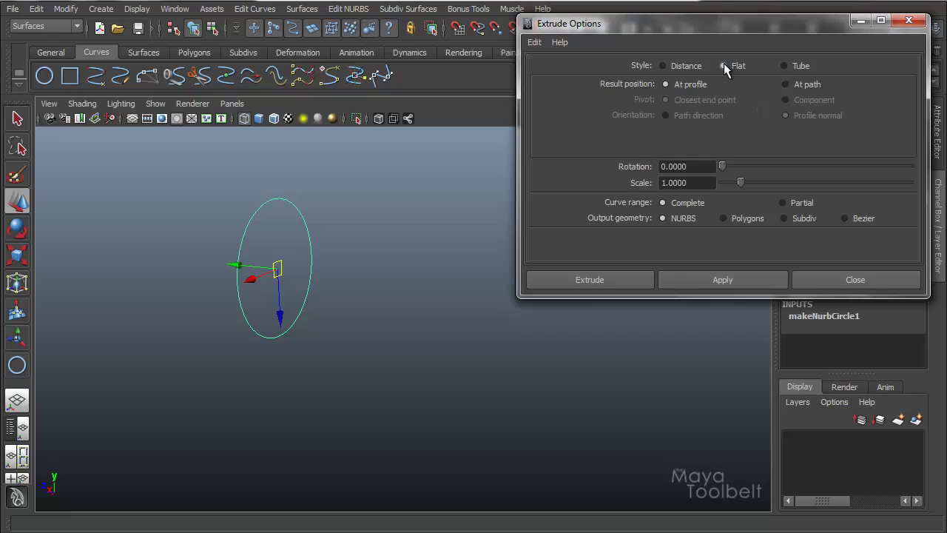
pyautogui.click(783, 65)
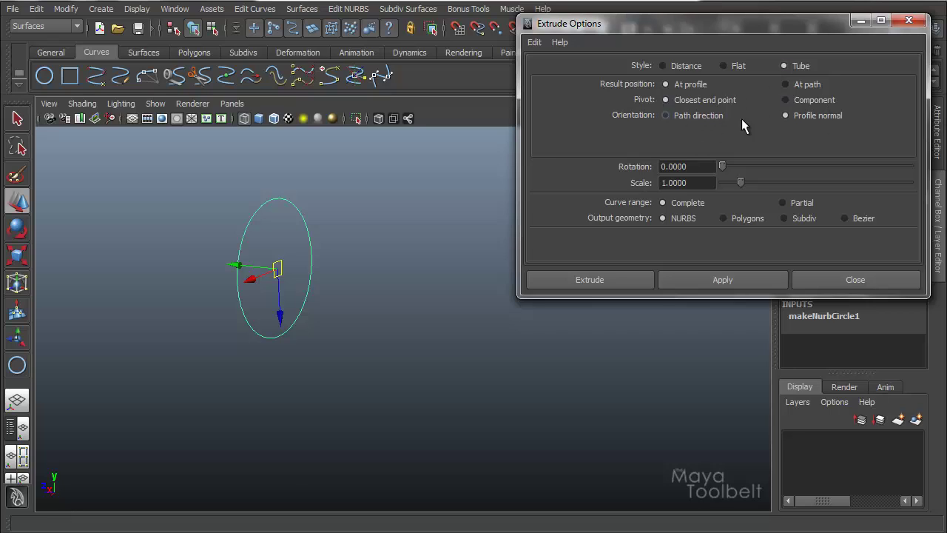
pyautogui.click(724, 66)
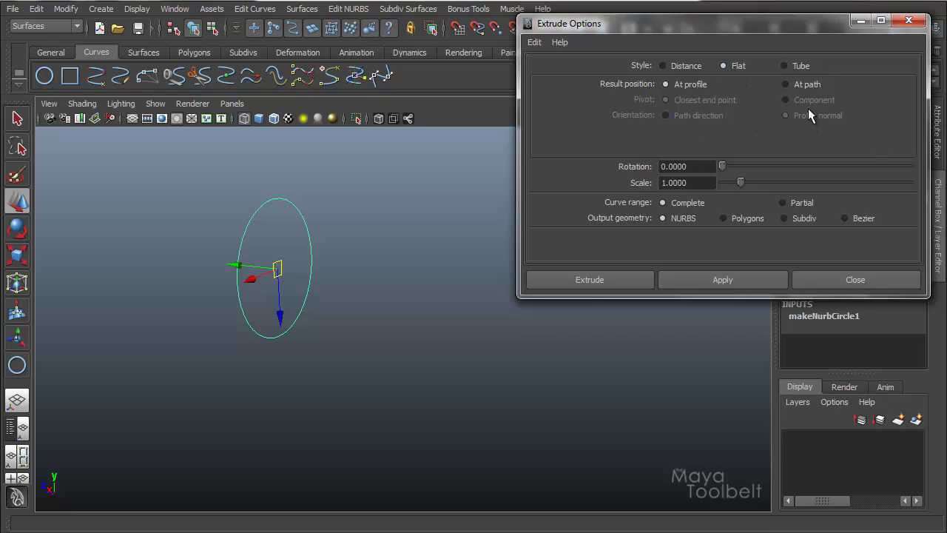
pyautogui.click(663, 65)
pyautogui.click(740, 66)
pyautogui.click(784, 66)
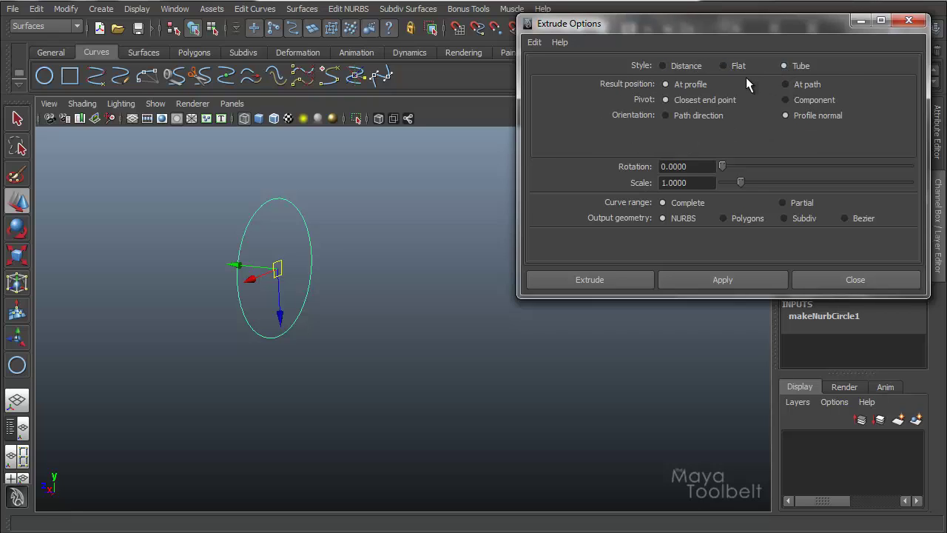
# Extrude the circle with the Distance style and an extrude length of 10, keeping the options open.
pyautogui.click(664, 65)
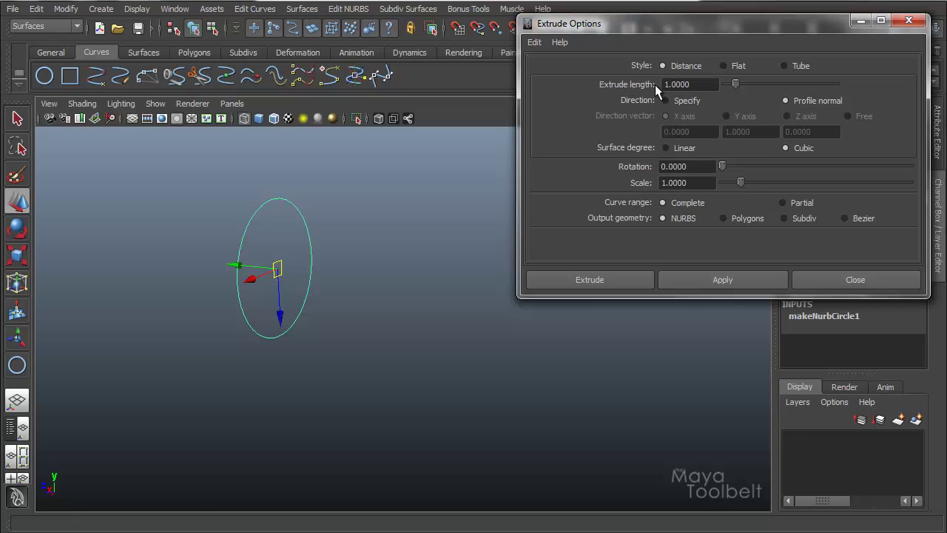
pyautogui.keyDown('alt'); pyautogui.moveTo(332, 276); pyautogui.dragTo(395, 281); pyautogui.keyUp('alt')
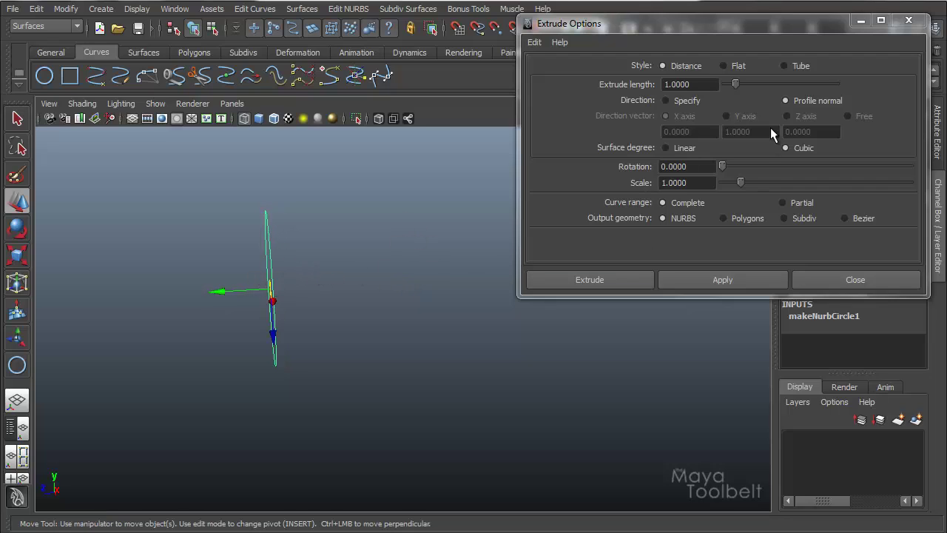
pyautogui.doubleClick(715, 84)
pyautogui.write('10')
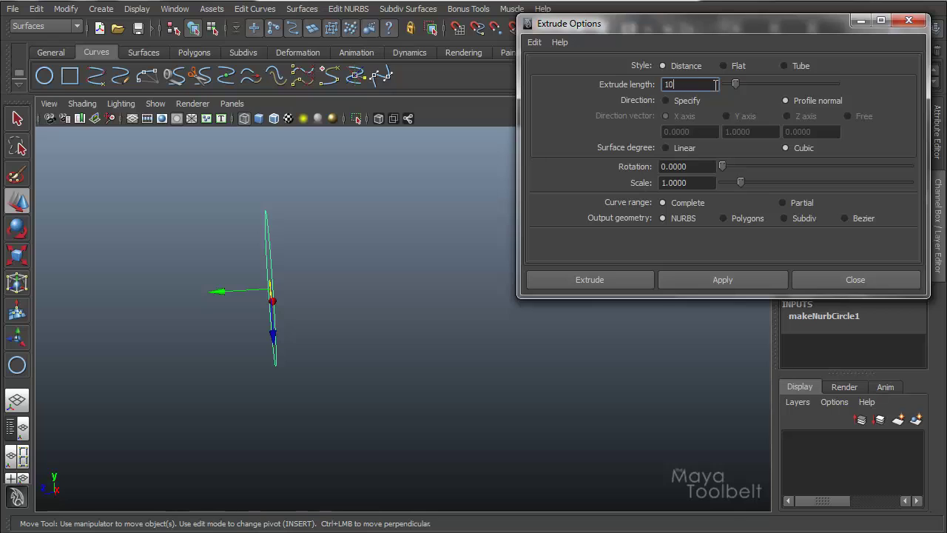
pyautogui.click(741, 275)
pyautogui.write('0')
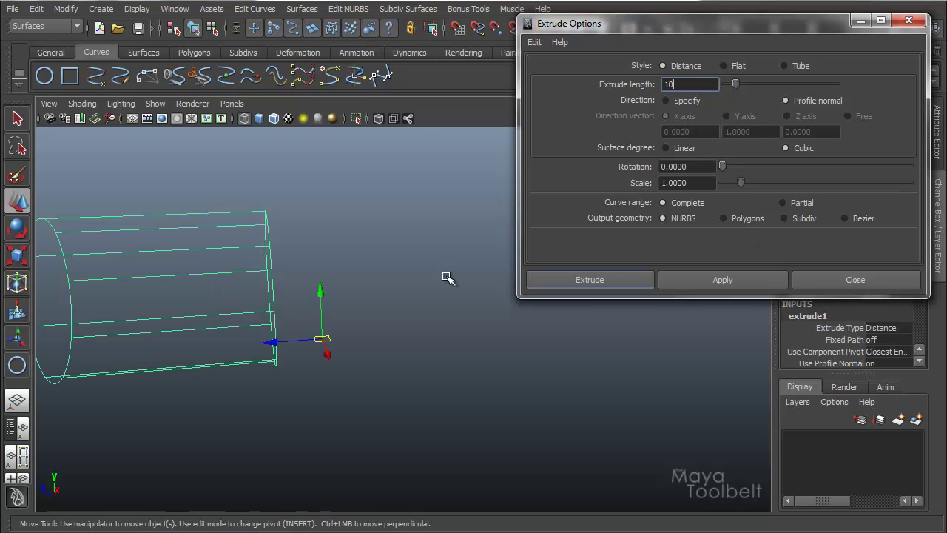
pyautogui.press('Return')
# Display the extruded tube in smooth shading and view it from its open end.
pyautogui.press('5')
pyautogui.moveTo(344, 276)
pyautogui.keyDown('alt'); pyautogui.mouseDown()
pyautogui.moveTo(363, 249)
pyautogui.moveTo(412, 262)
pyautogui.moveTo(235, 252)
pyautogui.moveTo(281, 291)
pyautogui.moveTo(367, 285)
pyautogui.moveTo(347, 235)
pyautogui.moveTo(319, 254)
pyautogui.moveTo(363, 268)
pyautogui.moveTo(241, 311)
pyautogui.mouseUp(); pyautogui.keyUp('alt')
pyautogui.keyDown('alt'); pyautogui.moveTo(335, 343); pyautogui.dragTo(345, 300); pyautogui.keyUp('alt')
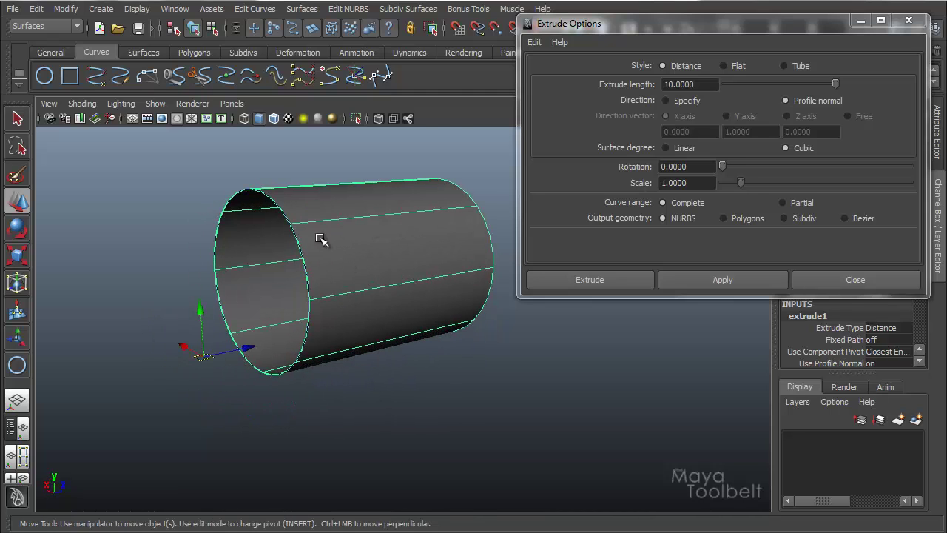
# Scale alternate control vertices of the profile circle inward to form a four-pointed star shape.
pyautogui.click(237, 189)
pyautogui.moveTo(189, 185); pyautogui.dragTo(133, 181, button='right')
pyautogui.click(220, 205)
pyautogui.keyDown('shift'); pyautogui.moveTo(270, 229); pyautogui.dragTo(337, 189); pyautogui.keyUp('shift')
pyautogui.keyDown('shift'); pyautogui.moveTo(245, 326); pyautogui.dragTo(215, 362); pyautogui.keyUp('shift')
pyautogui.keyDown('shift'); pyautogui.moveTo(285, 374); pyautogui.dragTo(365, 387); pyautogui.keyUp('shift')
pyautogui.press('r')
pyautogui.moveTo(401, 389); pyautogui.dragTo(339, 419, button='middle')
# Delete the extruded surface and select the remaining star-shaped profile curve.
pyautogui.keyDown('alt'); pyautogui.moveTo(339, 419); pyautogui.dragTo(422, 340); pyautogui.keyUp('alt')
pyautogui.press('w')
pyautogui.click(423, 278)
pyautogui.keyDown('alt'); pyautogui.moveTo(422, 278); pyautogui.dragTo(404, 254); pyautogui.keyUp('alt')
pyautogui.keyDown('alt'); pyautogui.moveTo(404, 254); pyautogui.dragTo(391, 266, button='right'); pyautogui.keyUp('alt')
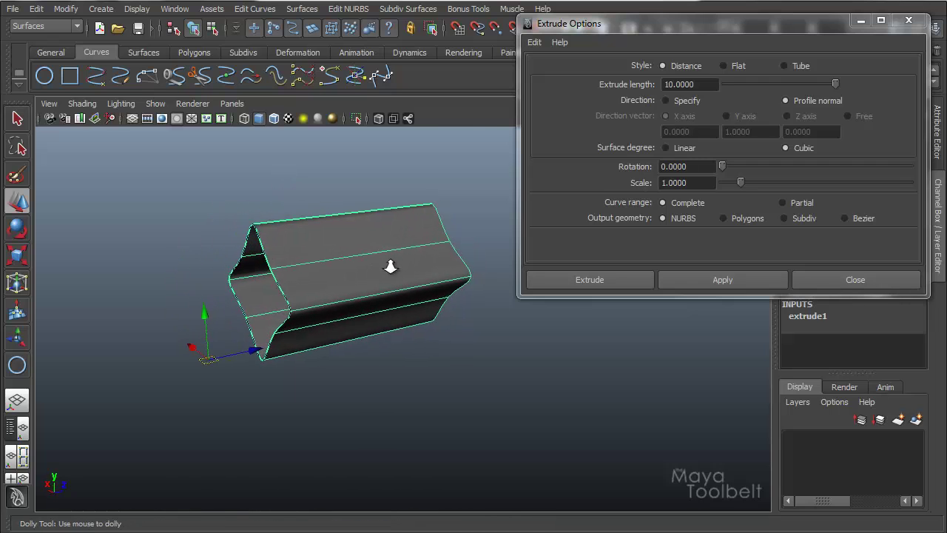
pyautogui.press('Delete')
pyautogui.click(282, 319)
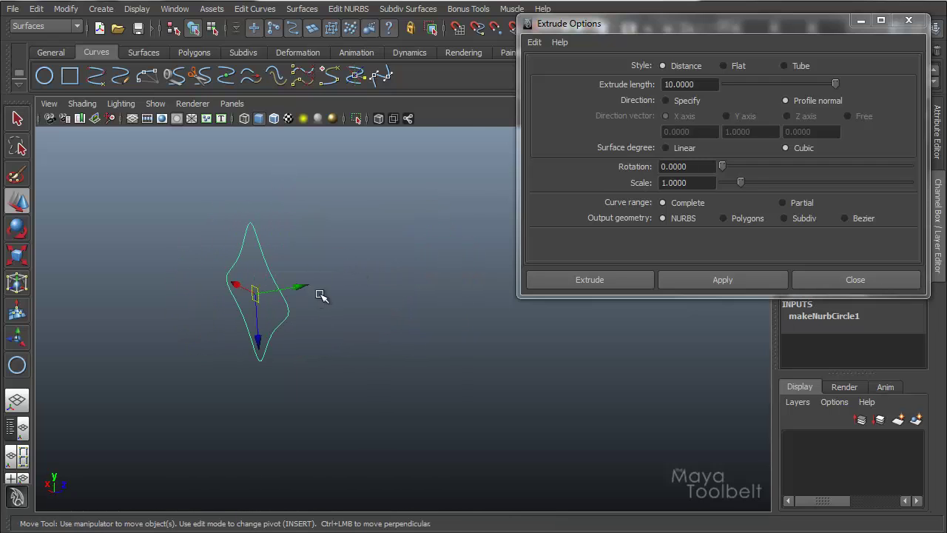
# Set the extrude direction to Specify with the X axis as the direction vector.
pyautogui.click(692, 84)
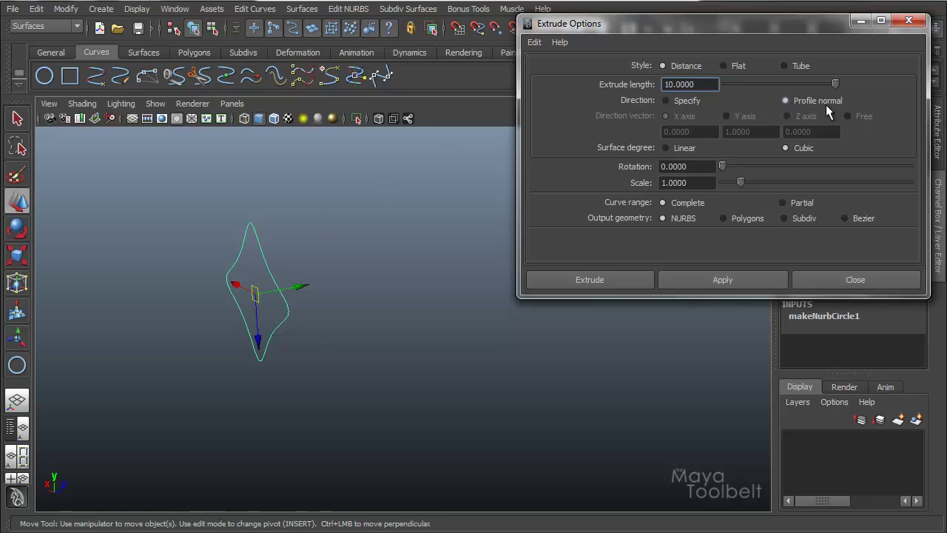
pyautogui.keyDown('alt'); pyautogui.moveTo(309, 330); pyautogui.dragTo(254, 414); pyautogui.keyUp('alt')
pyautogui.keyDown('alt'); pyautogui.moveTo(370, 364); pyautogui.dragTo(393, 311); pyautogui.keyUp('alt')
pyautogui.keyDown('alt'); pyautogui.moveTo(333, 271); pyautogui.dragTo(222, 320); pyautogui.keyUp('alt')
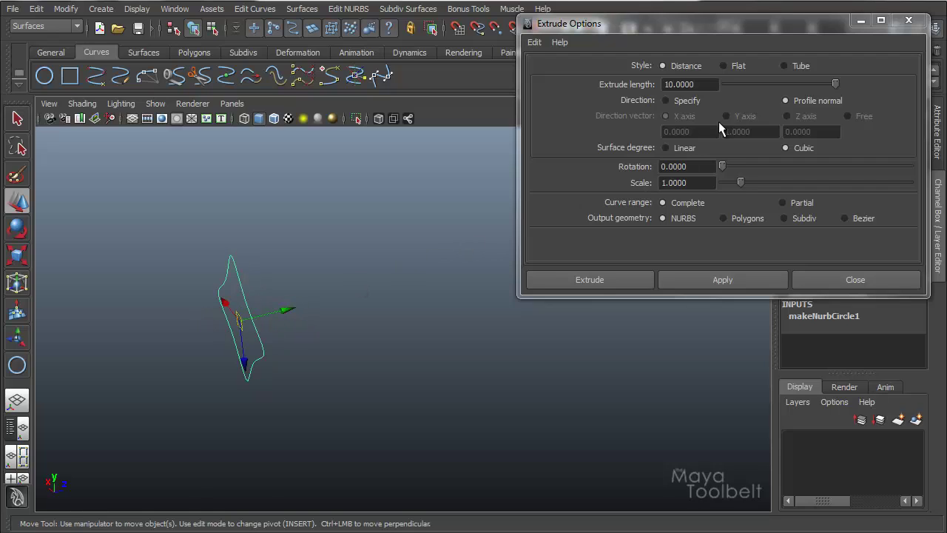
pyautogui.click(666, 101)
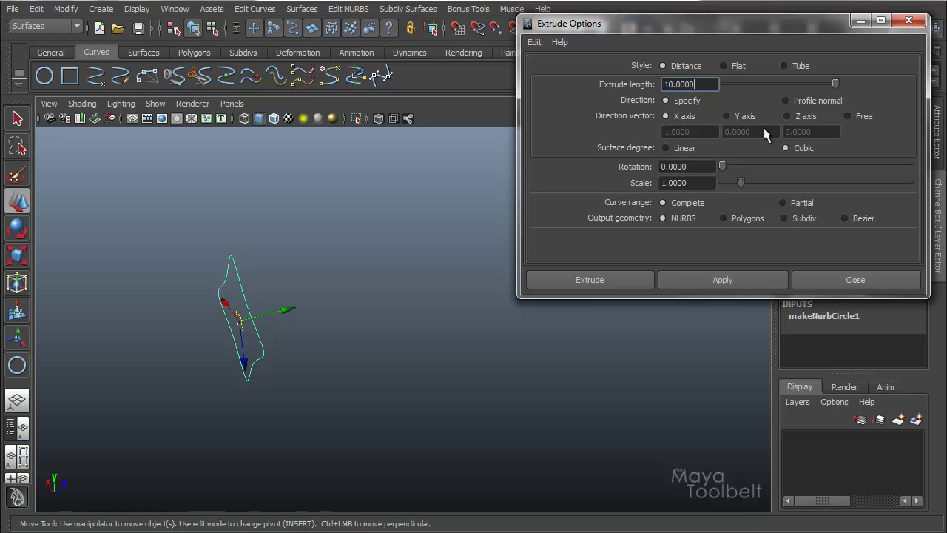
pyautogui.keyDown('alt'); pyautogui.moveTo(443, 236); pyautogui.dragTo(434, 264); pyautogui.keyUp('alt')
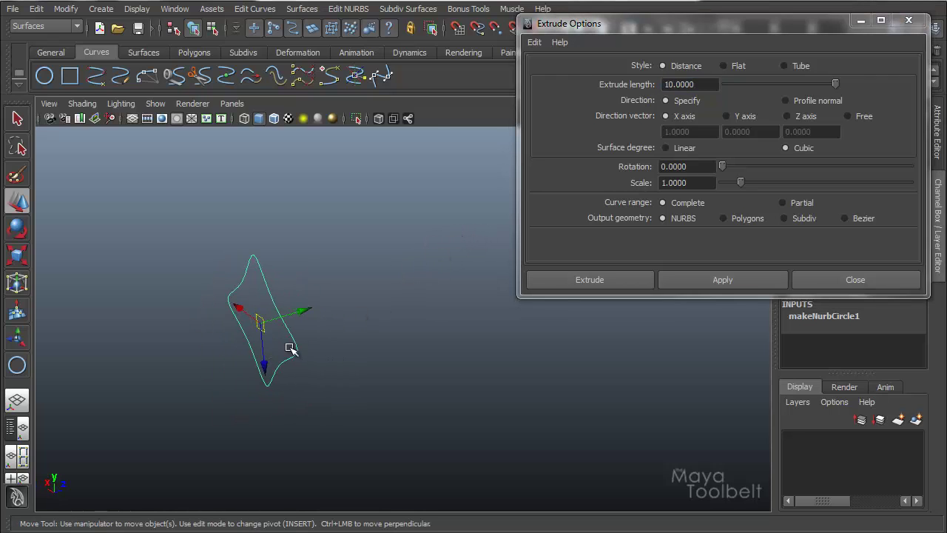
pyautogui.keyDown('alt'); pyautogui.moveTo(318, 328); pyautogui.dragTo(431, 406); pyautogui.keyUp('alt')
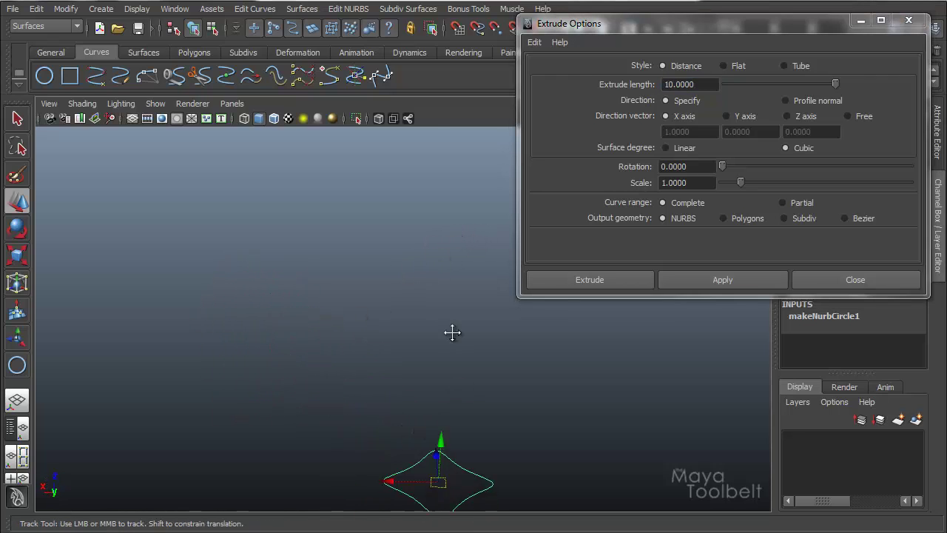
pyautogui.keyDown('alt'); pyautogui.moveTo(447, 301); pyautogui.dragTo(592, 186); pyautogui.keyUp('alt')
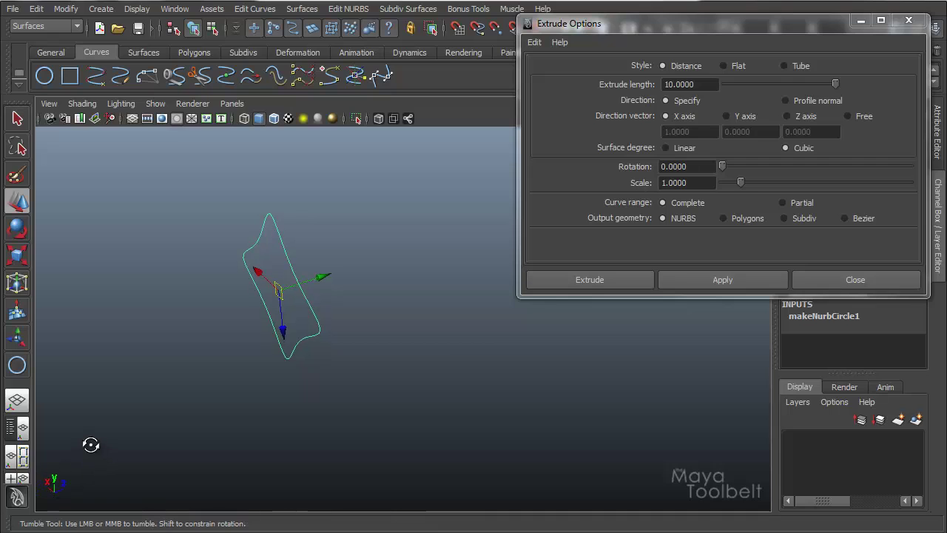
pyautogui.keyDown('alt'); pyautogui.moveTo(86, 442); pyautogui.dragTo(58, 484); pyautogui.keyUp('alt')
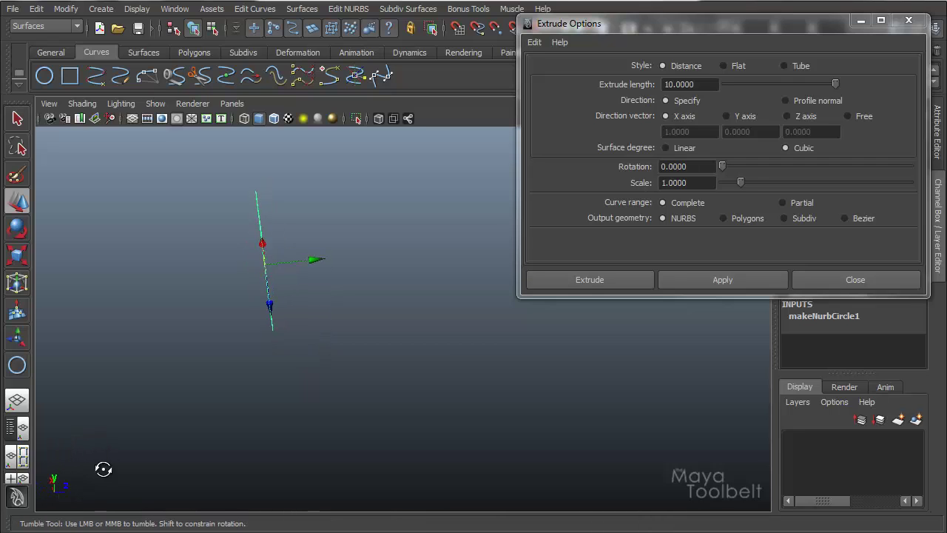
# Extrude the star-shaped curve 10 units along the X axis and view the resulting surface.
pyautogui.keyDown('alt'); pyautogui.moveTo(112, 465); pyautogui.dragTo(62, 481); pyautogui.keyUp('alt')
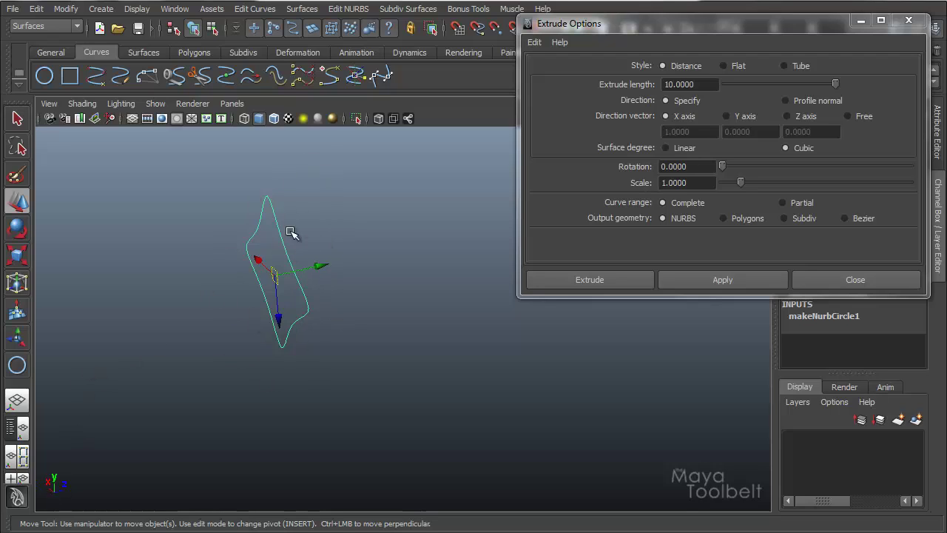
pyautogui.keyDown('alt'); pyautogui.moveTo(326, 341); pyautogui.dragTo(363, 328); pyautogui.keyUp('alt')
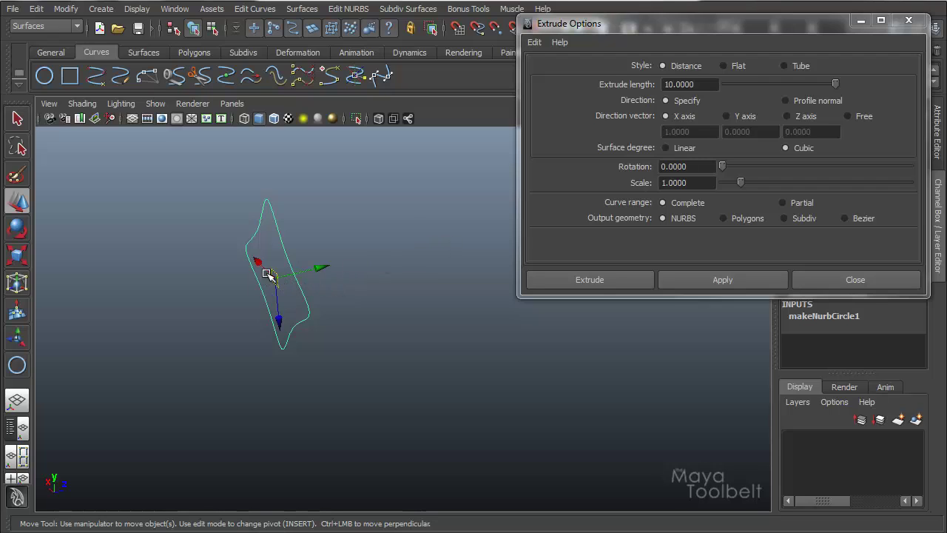
pyautogui.keyDown('alt'); pyautogui.moveTo(382, 274); pyautogui.dragTo(376, 276); pyautogui.keyUp('alt')
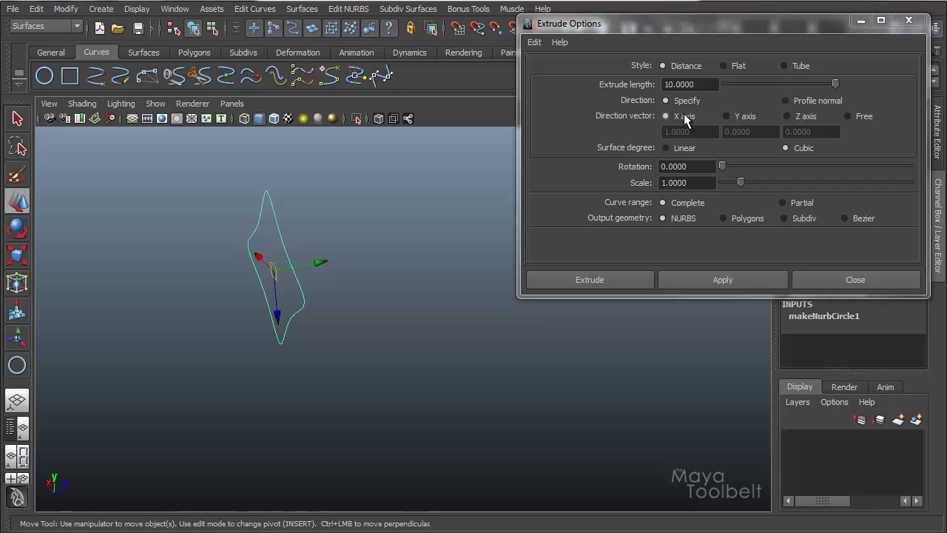
pyautogui.click(740, 285)
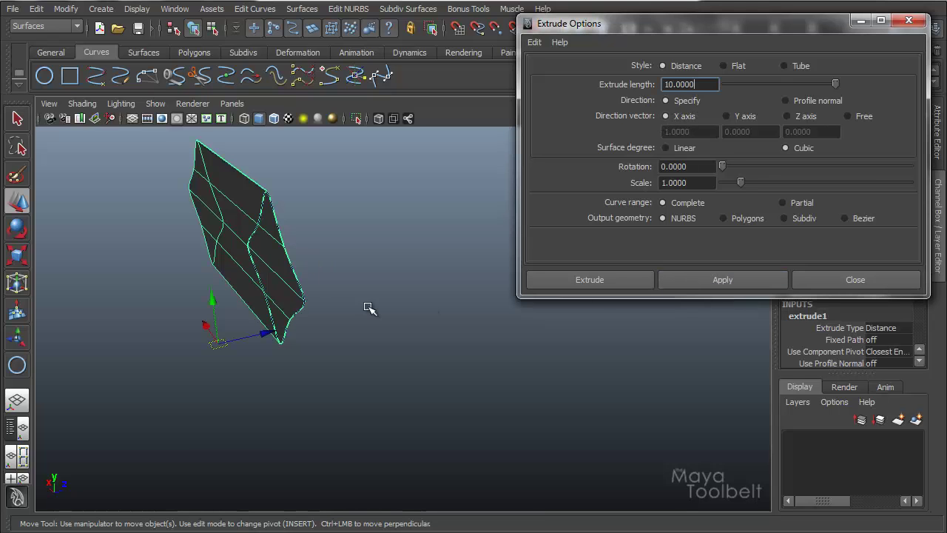
pyautogui.keyDown('alt'); pyautogui.moveTo(339, 288); pyautogui.dragTo(323, 266); pyautogui.keyUp('alt')
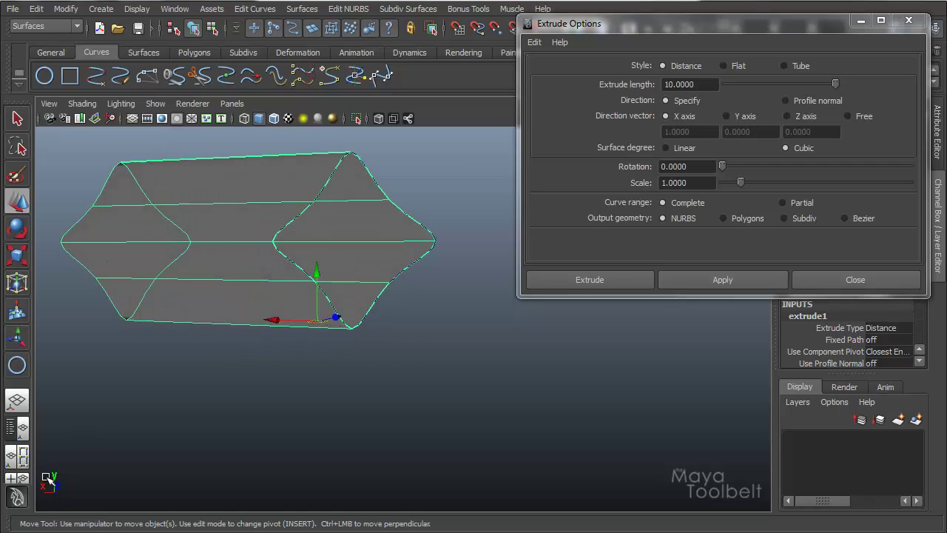
# Undo the X-axis extrusion of the star-shaped curve.
pyautogui.hotkey('ctrl', 'z')
pyautogui.hotkey('ctrl', 'z')
pyautogui.hotkey('ctrl', 'z')
pyautogui.hotkey('ctrl', 'z')
# Set the direction vector to the Y axis and extrude the star-shaped curve 10 units.
pyautogui.click(728, 120)
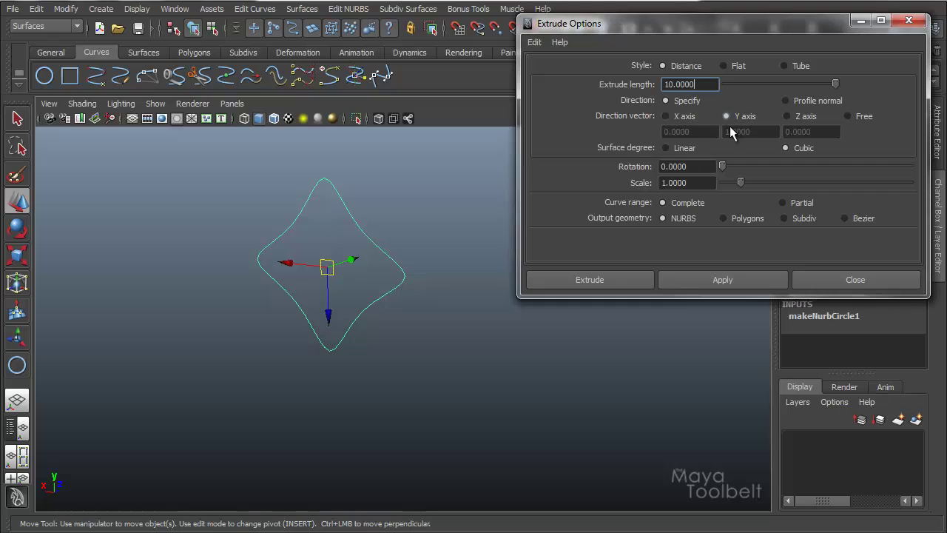
pyautogui.click(721, 280)
pyautogui.keyDown('alt'); pyautogui.moveTo(374, 285); pyautogui.dragTo(349, 289); pyautogui.keyUp('alt')
pyautogui.keyDown('alt'); pyautogui.moveTo(281, 345); pyautogui.dragTo(346, 298); pyautogui.keyUp('alt')
pyautogui.keyDown('alt'); pyautogui.moveTo(399, 266); pyautogui.dragTo(416, 295, button='middle'); pyautogui.keyUp('alt')
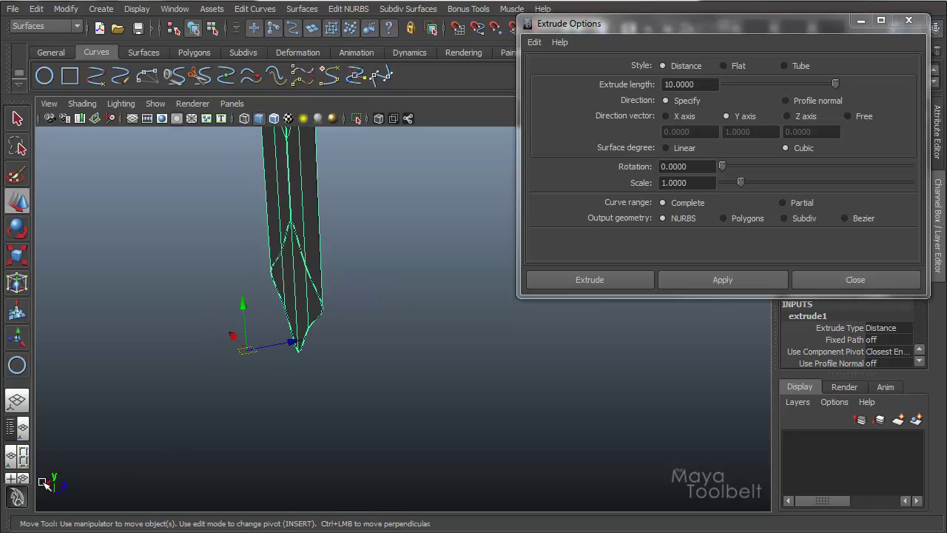
# Undo the Y-axis extrusion and view the star-shaped curve edge-on.
pyautogui.hotkey('ctrl', 'z')
pyautogui.keyDown('alt'); pyautogui.moveTo(392, 318); pyautogui.dragTo(282, 227); pyautogui.keyUp('alt')
pyautogui.keyDown('alt'); pyautogui.moveTo(327, 300); pyautogui.dragTo(300, 283); pyautogui.keyUp('alt')
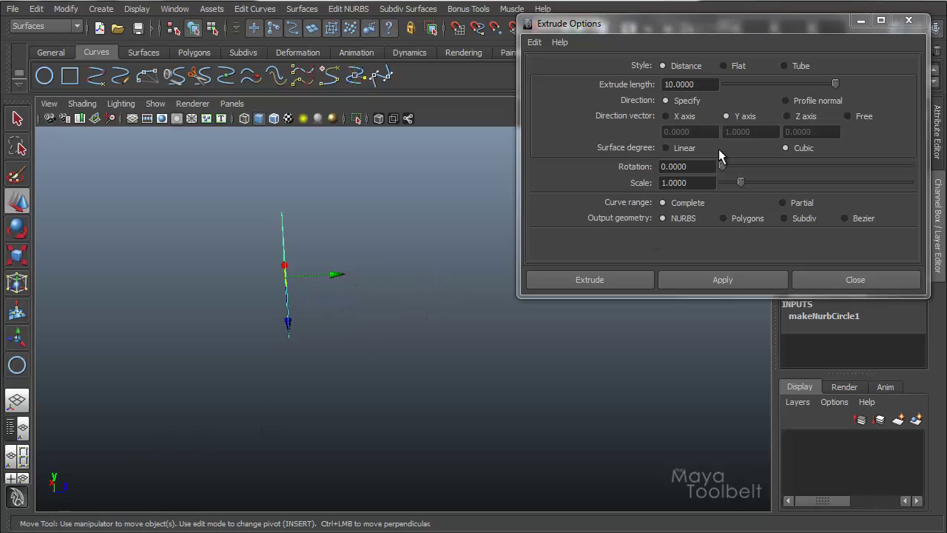
# Set the direction vector to the Z axis and extrude the star-shaped curve 10 units.
pyautogui.click(800, 118)
pyautogui.click(710, 281)
pyautogui.keyDown('alt'); pyautogui.moveTo(391, 328); pyautogui.dragTo(361, 278); pyautogui.keyUp('alt')
# Undo the Z-axis extrusion of the star-shaped curve.
pyautogui.hotkey('ctrl', 'z')
pyautogui.hotkey('ctrl', 'z')
pyautogui.hotkey('ctrl', 'z')
pyautogui.hotkey('ctrl', 'z')
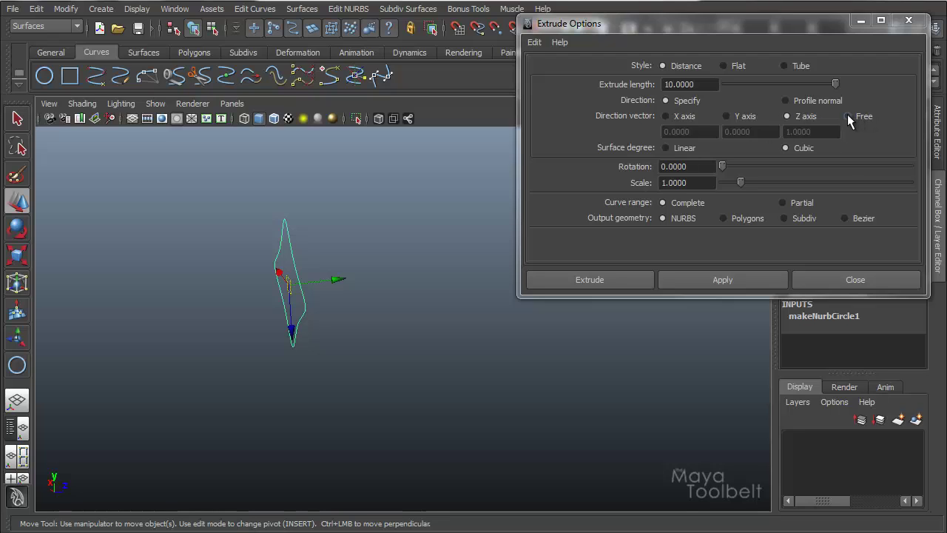
# Set the extrude direction vector to Free with values 1, 0 and -1.
pyautogui.click(848, 116)
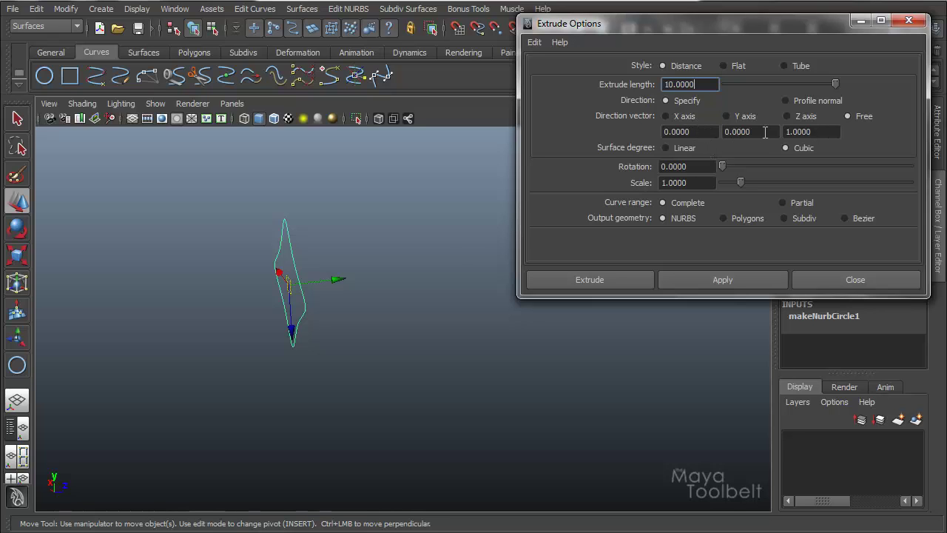
pyautogui.keyDown('alt'); pyautogui.moveTo(427, 260); pyautogui.dragTo(438, 262); pyautogui.keyUp('alt')
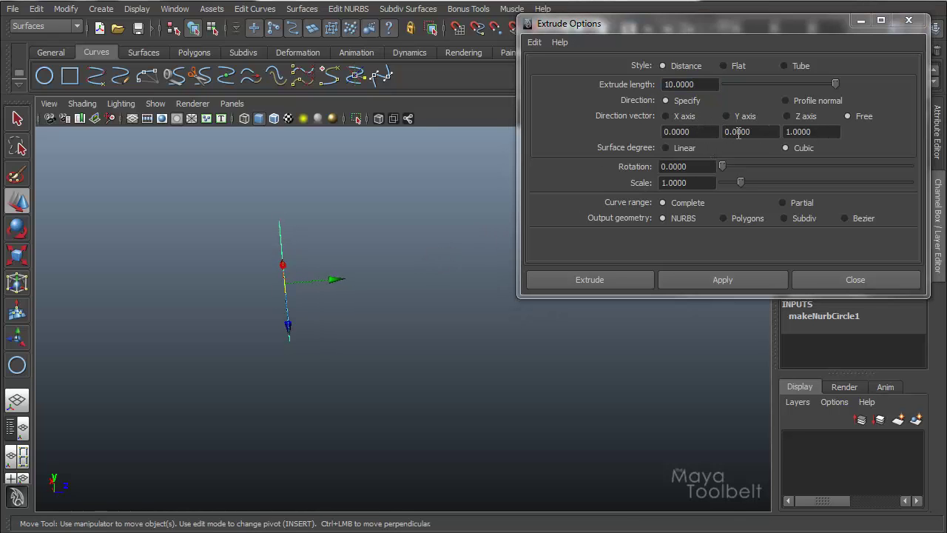
pyautogui.keyDown('alt'); pyautogui.moveTo(398, 222); pyautogui.dragTo(409, 248); pyautogui.keyUp('alt')
pyautogui.doubleClick(824, 132)
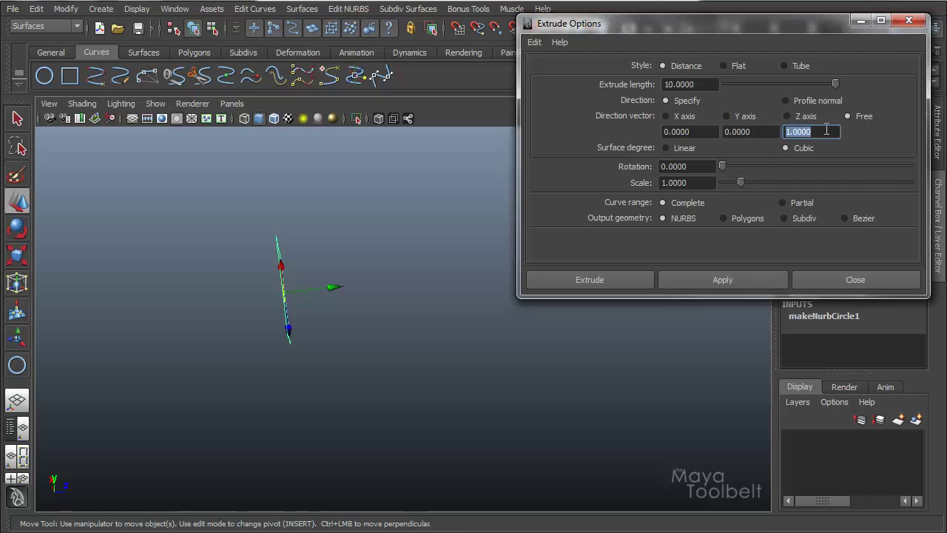
pyautogui.doubleClick(705, 131)
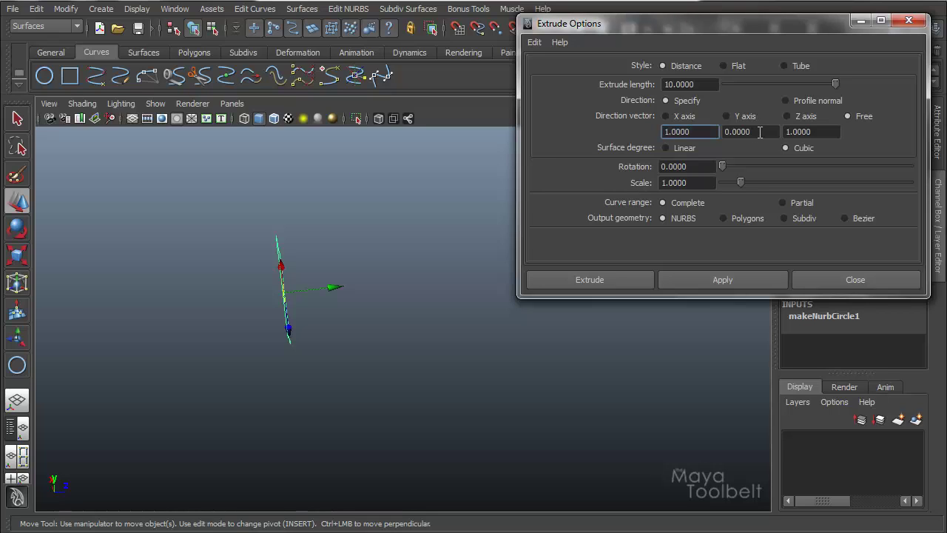
pyautogui.click(802, 131)
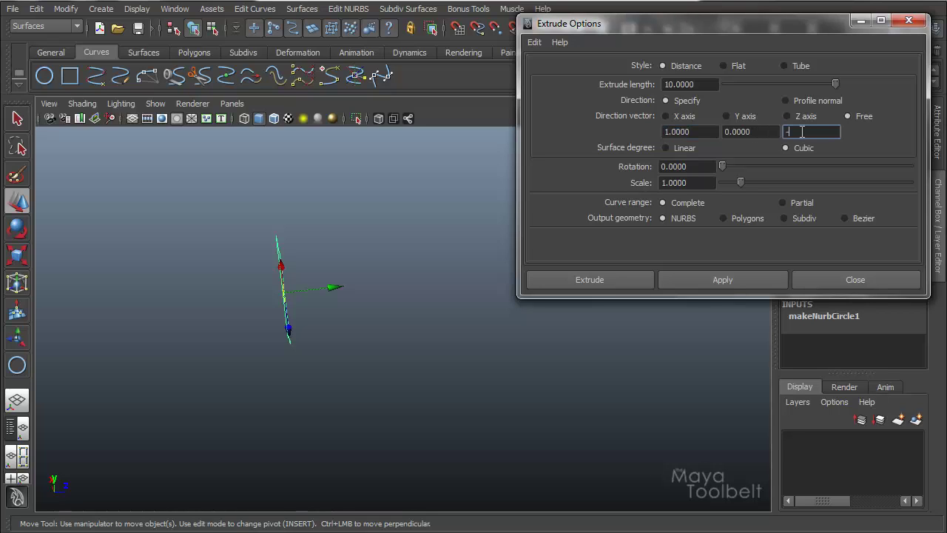
pyautogui.write('-1')
# Extrude the star-shaped curve 10 units along the free direction vector.
pyautogui.click(745, 280)
pyautogui.keyDown('alt'); pyautogui.moveTo(347, 274); pyautogui.dragTo(333, 302); pyautogui.keyUp('alt')
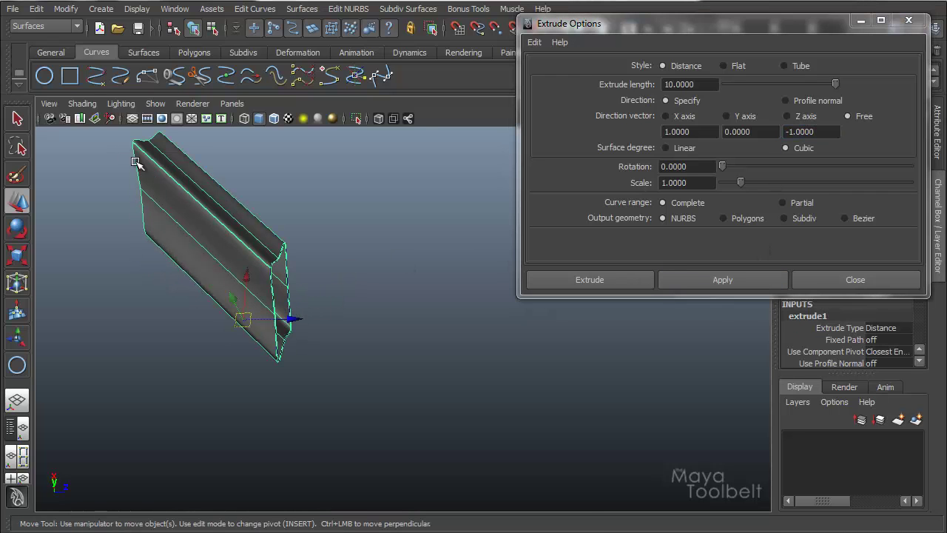
pyautogui.keyDown('alt'); pyautogui.moveTo(290, 245); pyautogui.dragTo(287, 274); pyautogui.keyUp('alt')
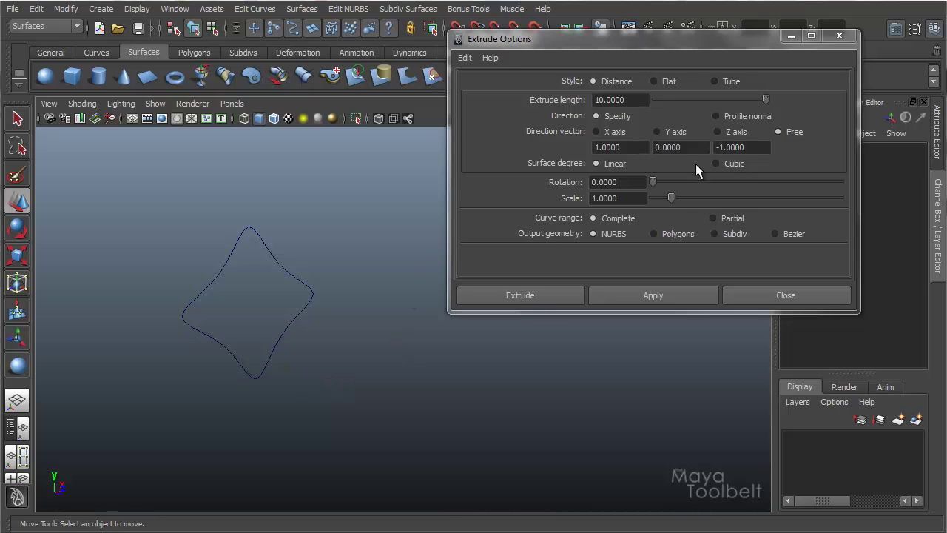
# Extrude the star-shaped curve 10 units along its profile normal with a Cubic surface degree.
pyautogui.click(717, 162)
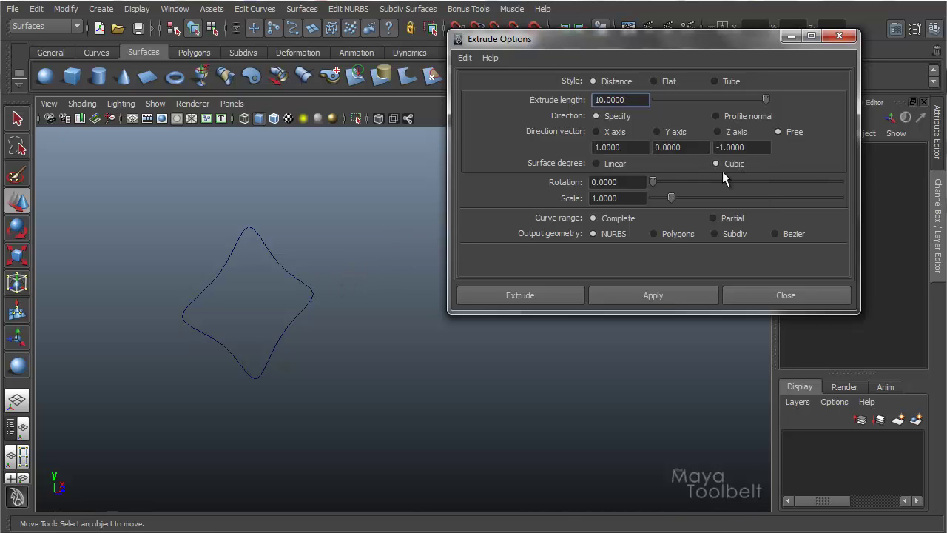
pyautogui.moveTo(370, 234); pyautogui.dragTo(248, 252)
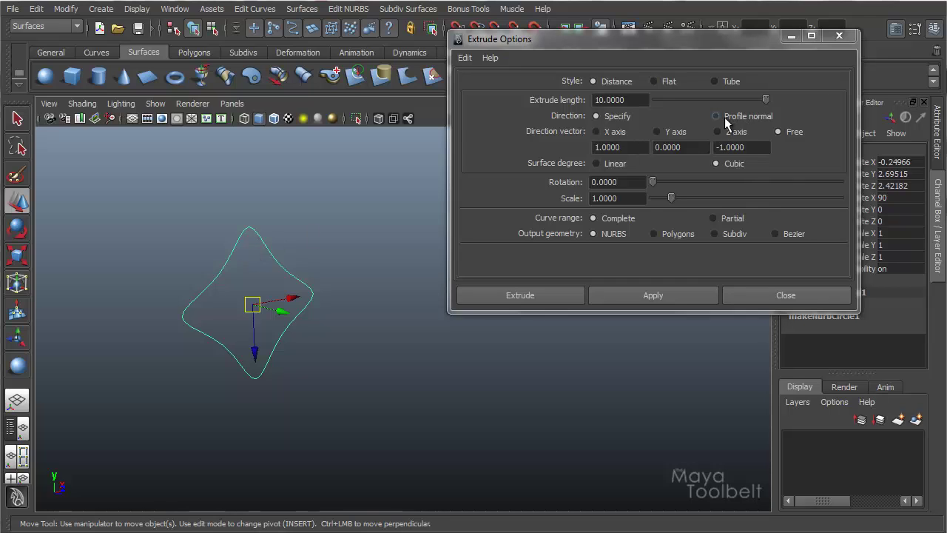
pyautogui.click(724, 116)
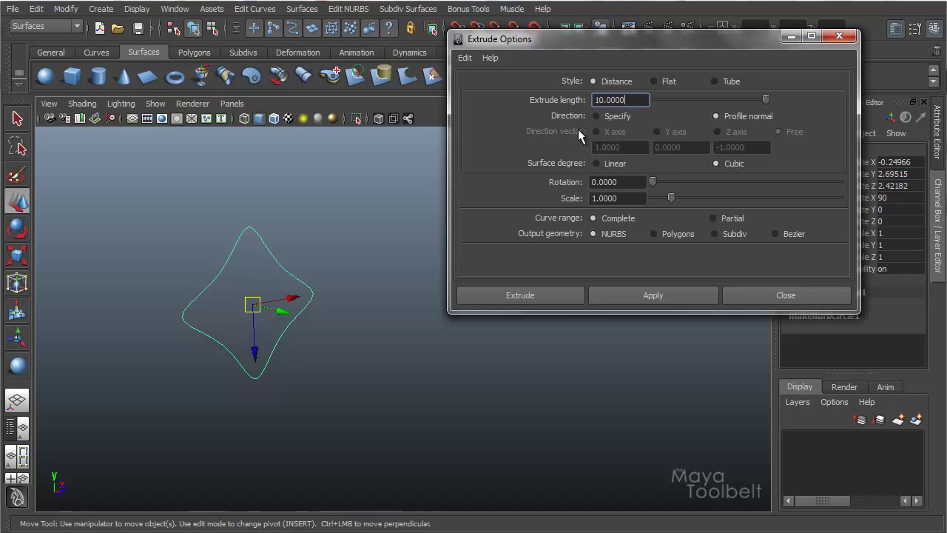
pyautogui.click(654, 296)
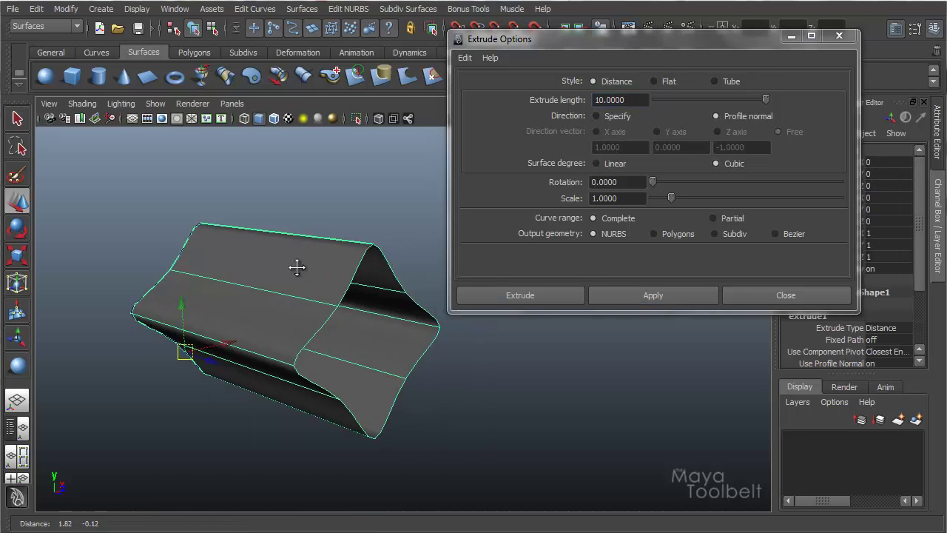
pyautogui.keyDown('alt'); pyautogui.moveTo(294, 267); pyautogui.dragTo(344, 246); pyautogui.keyUp('alt')
# Display the cubic extrusion's control vertices and examine their layout from several angles.
pyautogui.rightClick(344, 247)
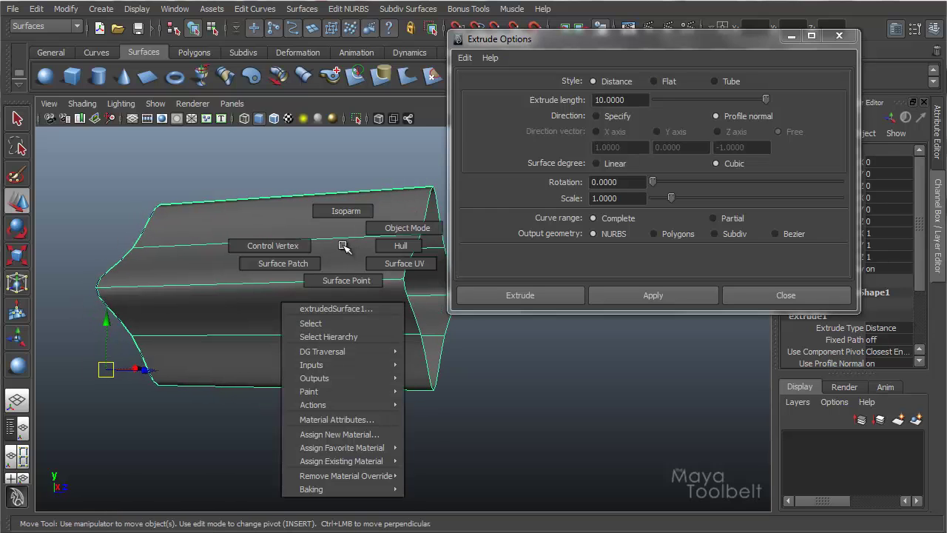
pyautogui.click(296, 247)
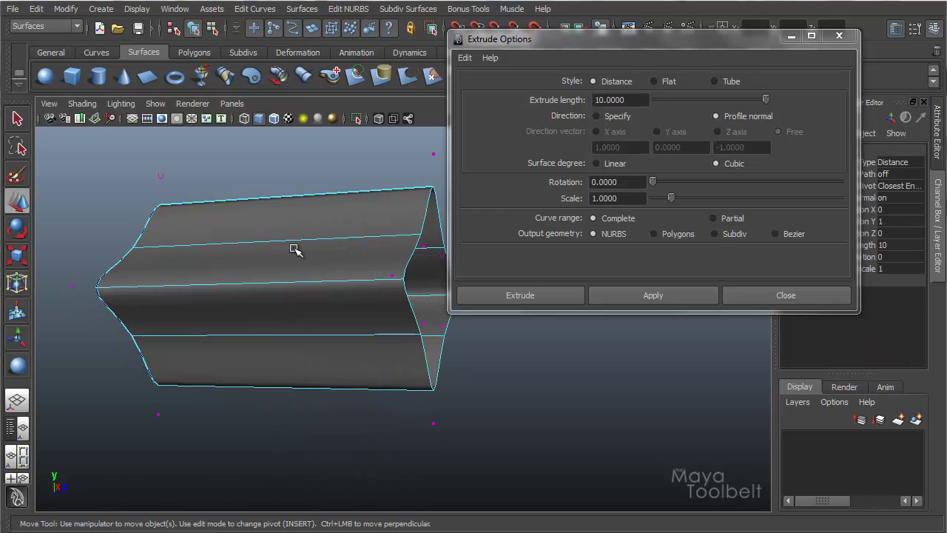
pyautogui.keyDown('alt'); pyautogui.moveTo(296, 249); pyautogui.dragTo(324, 271); pyautogui.keyUp('alt')
pyautogui.press('w')
pyautogui.moveTo(333, 222); pyautogui.dragTo(388, 241)
pyautogui.keyDown('alt'); pyautogui.moveTo(348, 185); pyautogui.dragTo(418, 275); pyautogui.keyUp('alt')
pyautogui.keyDown('alt'); pyautogui.moveTo(418, 276); pyautogui.dragTo(331, 255, button='middle'); pyautogui.keyUp('alt')
pyautogui.keyDown('alt'); pyautogui.moveTo(330, 256); pyautogui.dragTo(459, 198); pyautogui.keyUp('alt')
pyautogui.moveTo(459, 198); pyautogui.dragTo(302, 205, button='middle')
pyautogui.keyDown('alt'); pyautogui.moveTo(375, 253); pyautogui.dragTo(275, 260); pyautogui.keyUp('alt')
pyautogui.keyDown('alt'); pyautogui.moveTo(317, 286); pyautogui.dragTo(296, 274); pyautogui.keyUp('alt')
# Remove the cubic surface and extrude the star-shaped curve again with a Linear surface degree.
pyautogui.click(307, 281)
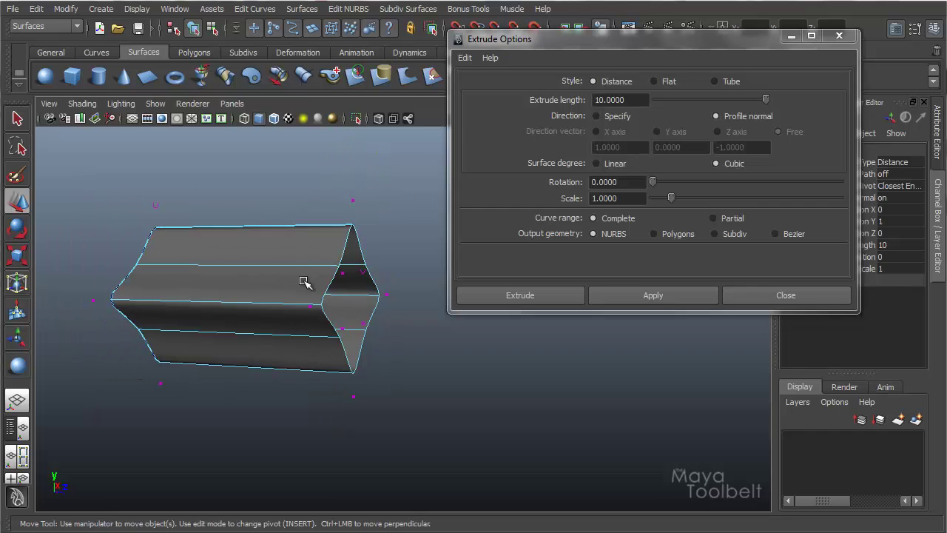
pyautogui.press('Delete')
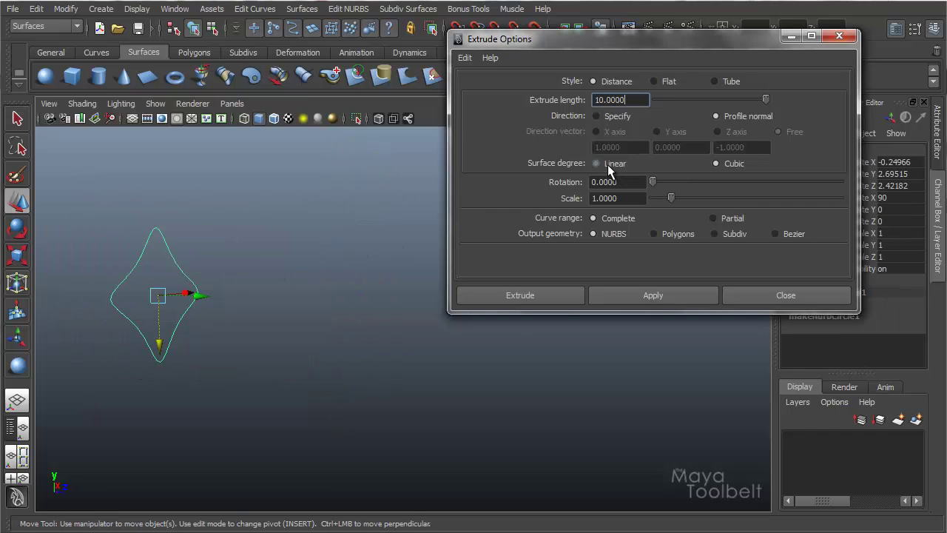
pyautogui.click(607, 165)
pyautogui.scroll(2, 285, 274)
pyautogui.click(646, 307)
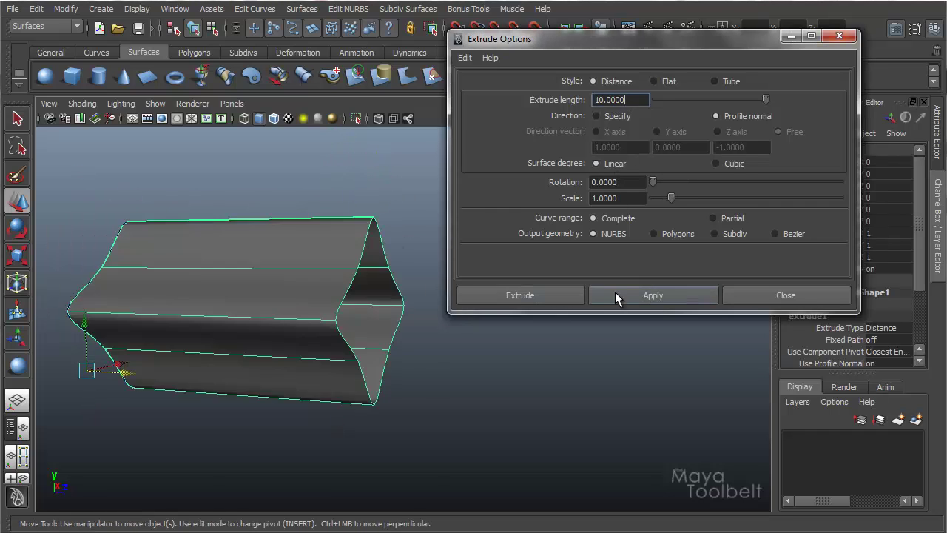
# Examine the linear extrusion's open end up close, including its components in component mode.
pyautogui.keyDown('alt'); pyautogui.moveTo(212, 275); pyautogui.dragTo(265, 332); pyautogui.keyUp('alt')
pyautogui.keyDown('alt'); pyautogui.moveTo(264, 333); pyautogui.dragTo(473, 359, button='right'); pyautogui.keyUp('alt')
pyautogui.scroll(5, 196, 379)
pyautogui.scroll(2, 197, 379)
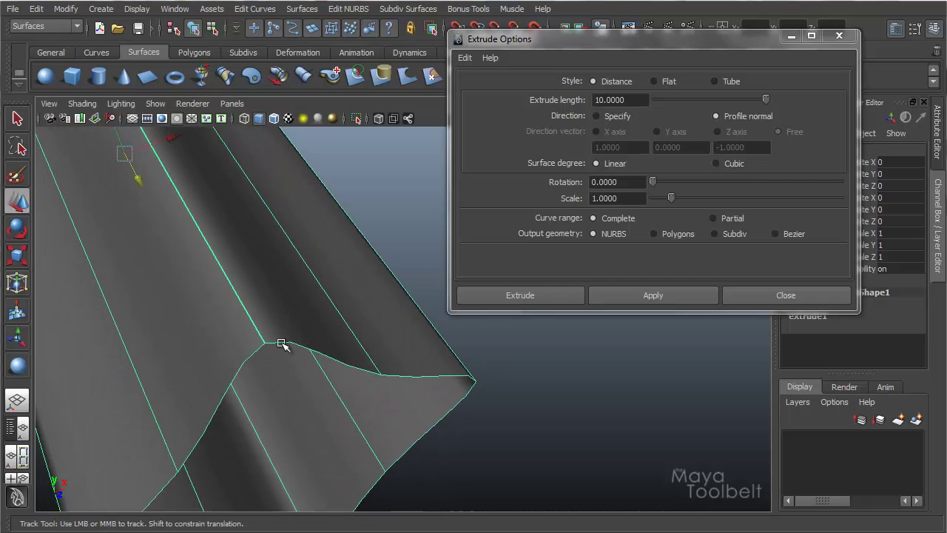
pyautogui.press('F8')
pyautogui.click(252, 283)
pyautogui.keyDown('alt'); pyautogui.moveTo(251, 283); pyautogui.dragTo(355, 205); pyautogui.keyUp('alt')
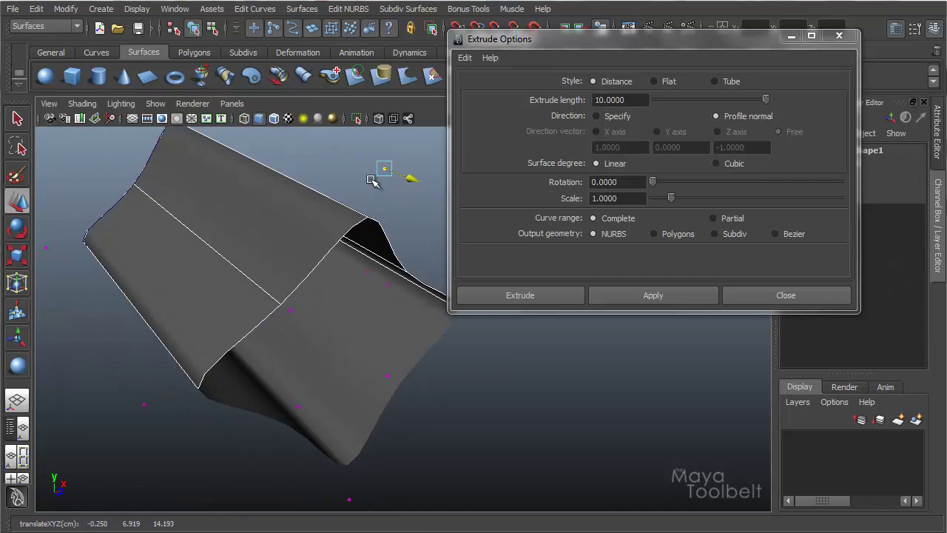
pyautogui.keyDown('alt'); pyautogui.moveTo(376, 165); pyautogui.dragTo(376, 302); pyautogui.keyUp('alt')
pyautogui.moveTo(376, 302)
pyautogui.keyDown('alt'); pyautogui.mouseDown(button='right')
pyautogui.moveTo(315, 293)
pyautogui.moveTo(374, 296)
pyautogui.mouseUp(button='right'); pyautogui.keyUp('alt')
pyautogui.press('F8')
pyautogui.keyDown('alt'); pyautogui.moveTo(374, 296); pyautogui.dragTo(213, 257); pyautogui.keyUp('alt')
# Undo the linear-degree extrusion back to the selected star-shaped curve.
pyautogui.hotkey('ctrl', 'z')
pyautogui.hotkey('ctrl', 'z')
pyautogui.hotkey('ctrl', 'z')
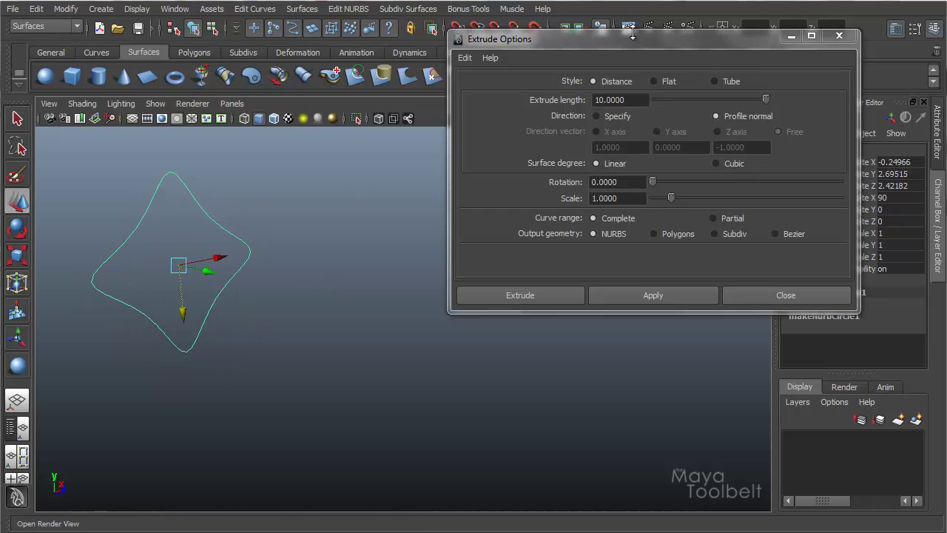
# Uncover the channel values and set the profile circle's Degree to Linear in its creation inputs.
pyautogui.moveTo(578, 39); pyautogui.dragTo(443, 32)
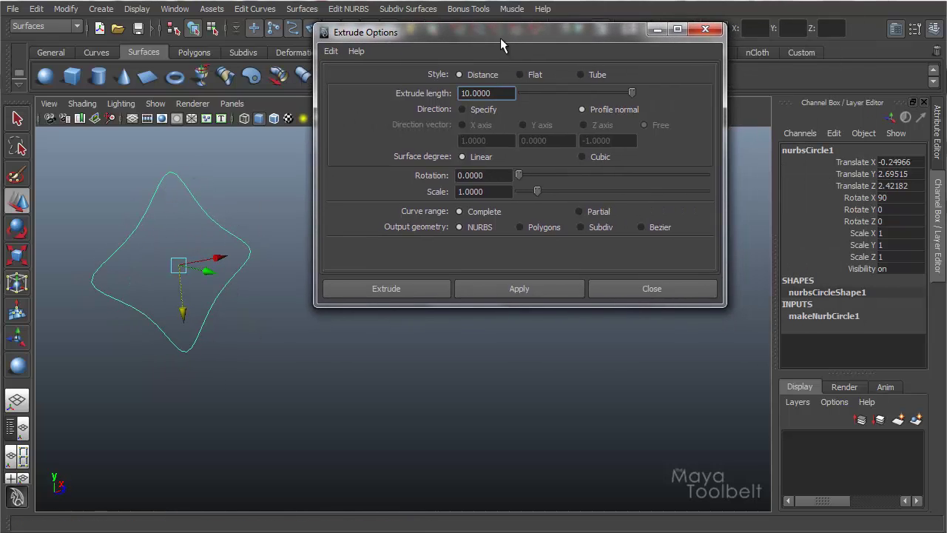
pyautogui.click(814, 316)
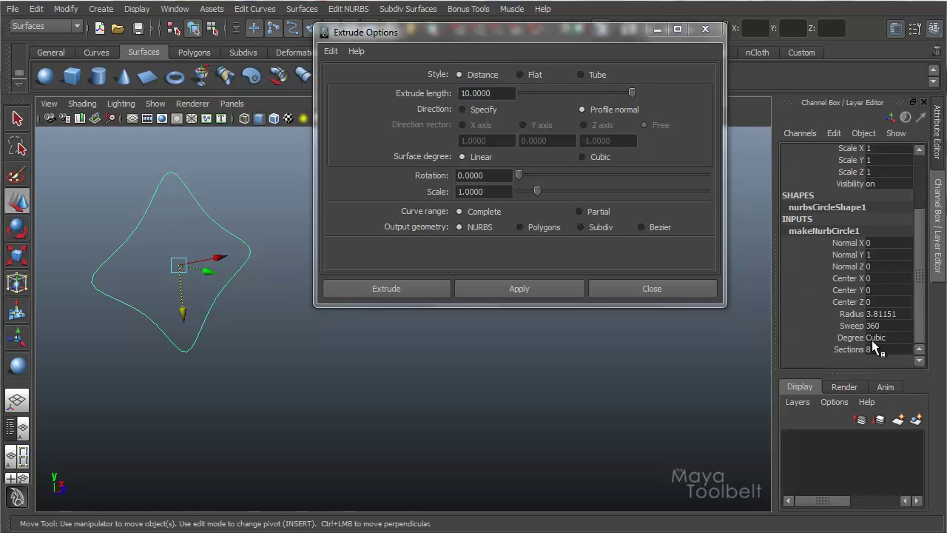
pyautogui.click(885, 338)
pyautogui.click(894, 350)
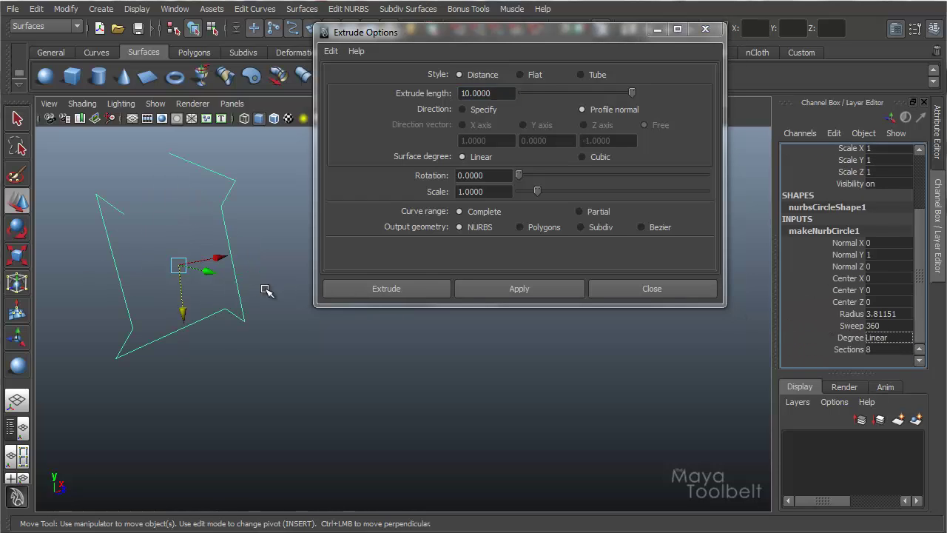
pyautogui.moveTo(262, 291)
pyautogui.keyDown('alt'); pyautogui.mouseDown()
pyautogui.moveTo(328, 287)
pyautogui.moveTo(275, 295)
pyautogui.mouseUp(); pyautogui.keyUp('alt')
# Delete the distorted profile curve and show the grid in the viewport.
pyautogui.click(175, 283)
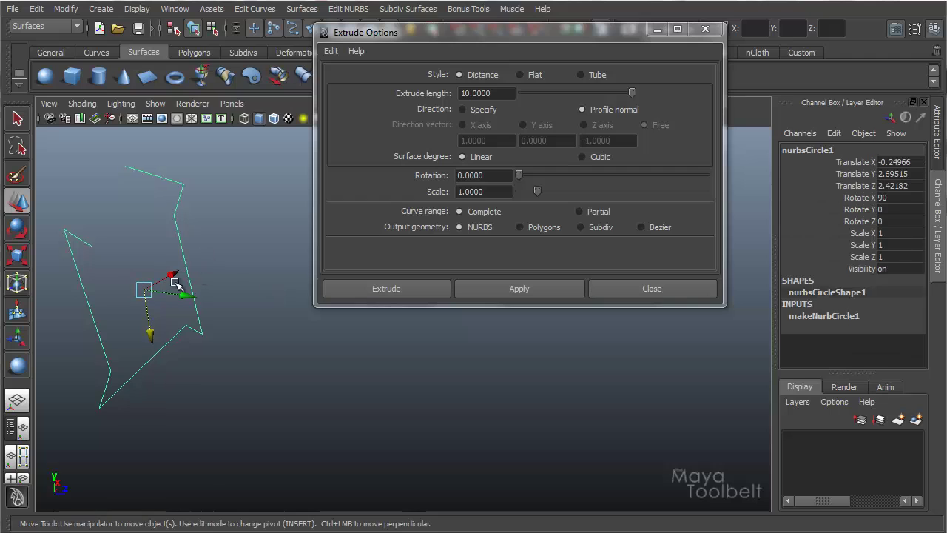
pyautogui.press('Delete')
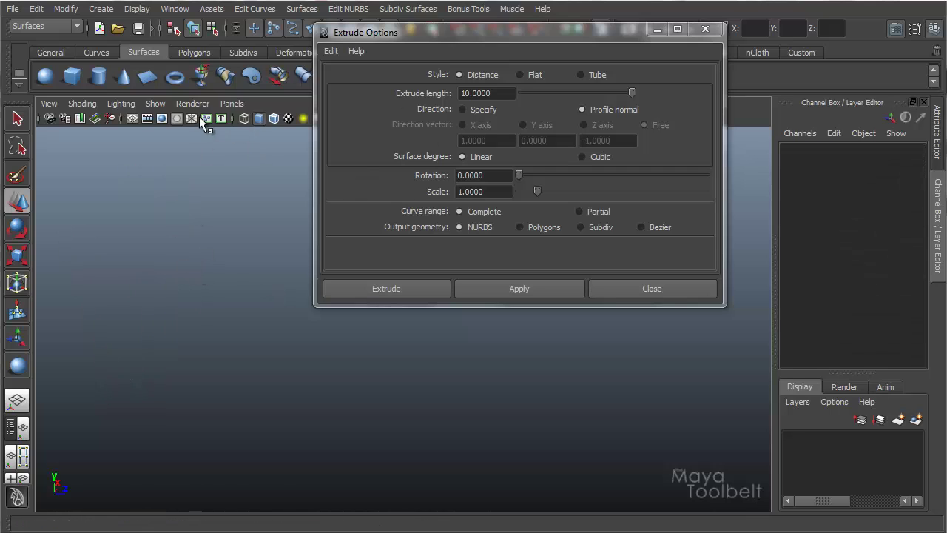
pyautogui.click(132, 119)
# Draw a NURBS circle on the grid with linear degree and 8 sections.
pyautogui.click(101, 9)
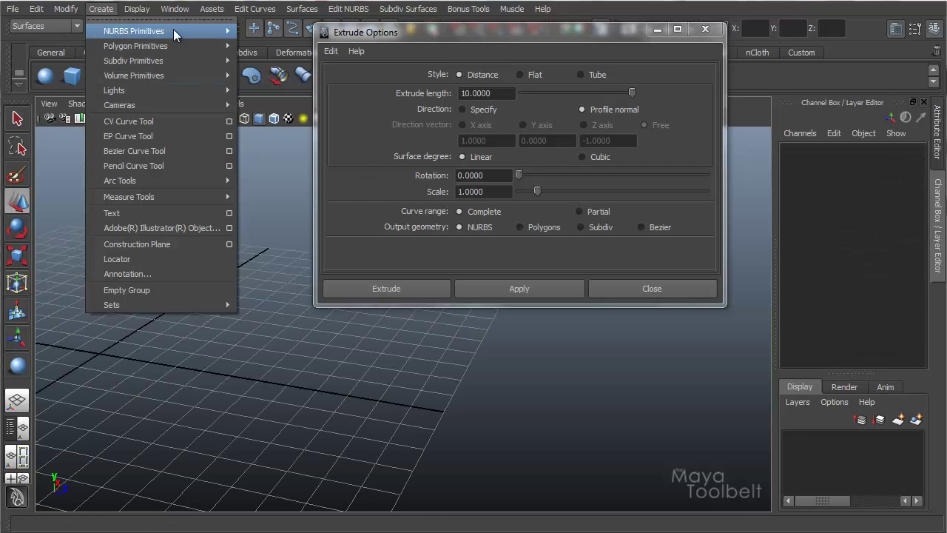
pyautogui.moveTo(175, 33)
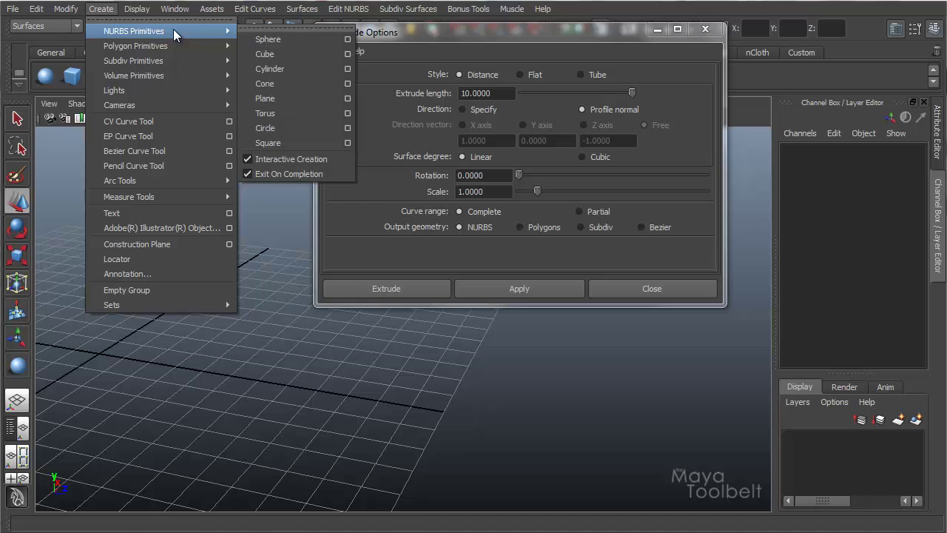
pyautogui.click(348, 127)
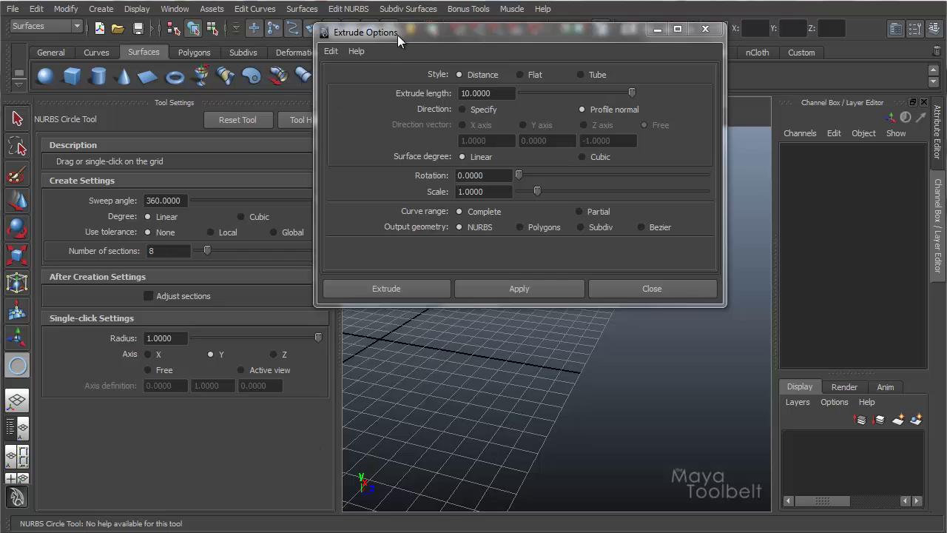
pyautogui.click(333, 102)
pyautogui.moveTo(306, 274)
pyautogui.keyDown('alt'); pyautogui.mouseDown()
pyautogui.moveTo(105, 306)
pyautogui.moveTo(243, 306)
pyautogui.moveTo(306, 376)
pyautogui.moveTo(360, 288)
pyautogui.moveTo(323, 259)
pyautogui.moveTo(348, 317)
pyautogui.moveTo(385, 364)
pyautogui.mouseUp(); pyautogui.keyUp('alt')
# Raise the octagonal profile to about 3.74 on Y and set its Rotate X to 90.
pyautogui.press('w')
pyautogui.press('e')
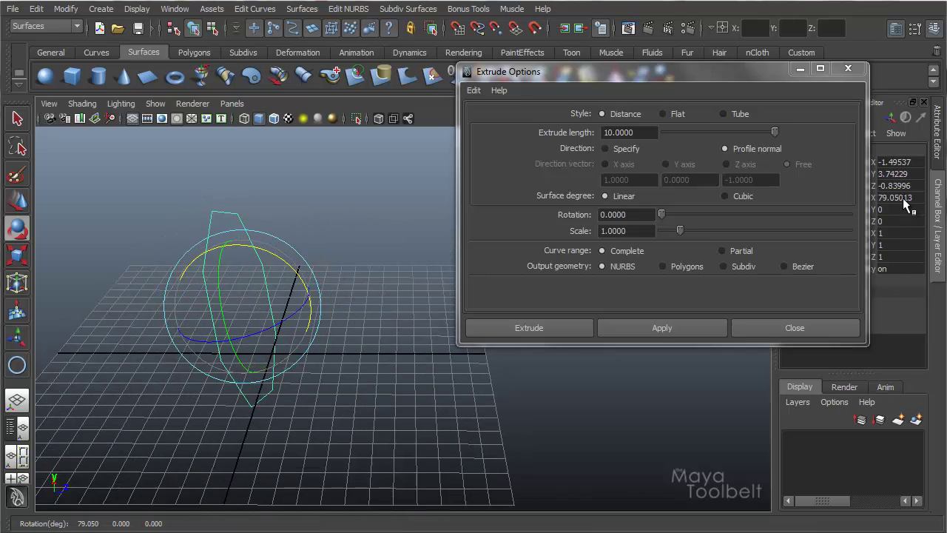
pyautogui.write('90')
pyautogui.press('Return')
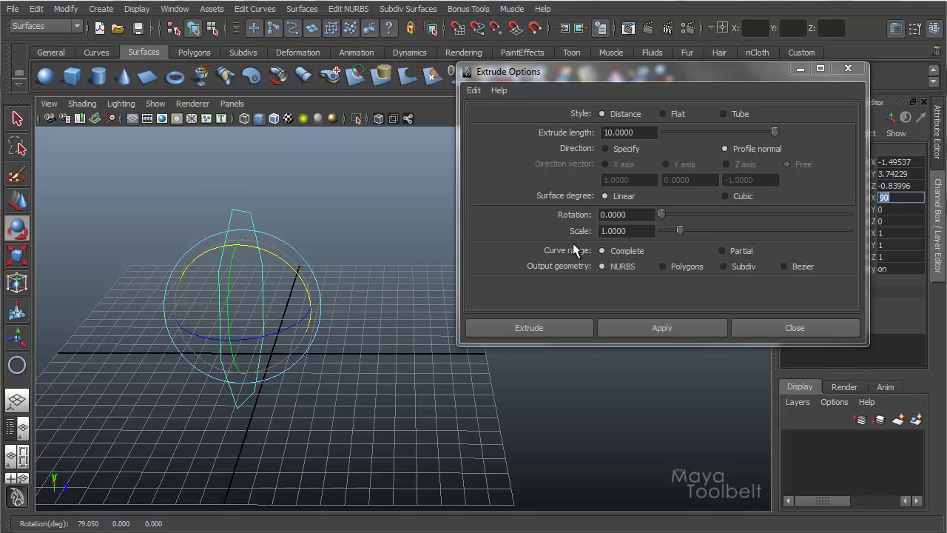
# Extrude the octagonal profile by Distance with length 10, profile normal direction and linear surface degree, and inspect the surface.
pyautogui.keyDown('alt'); pyautogui.moveTo(244, 274); pyautogui.dragTo(328, 254); pyautogui.keyUp('alt')
pyautogui.click(688, 325)
pyautogui.keyDown('alt'); pyautogui.moveTo(328, 254); pyautogui.dragTo(360, 253, button='right'); pyautogui.keyUp('alt')
pyautogui.keyDown('alt'); pyautogui.moveTo(360, 253); pyautogui.dragTo(303, 194); pyautogui.keyUp('alt')
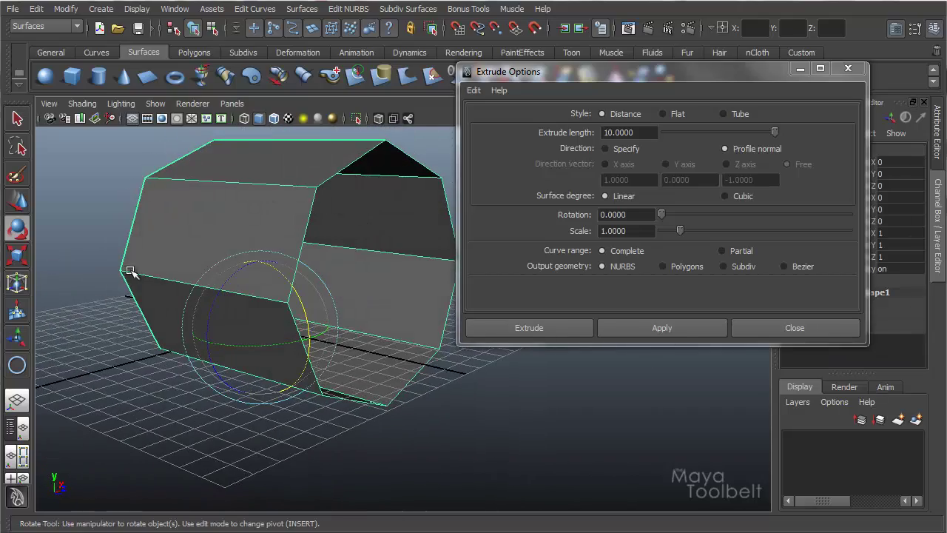
pyautogui.keyDown('alt'); pyautogui.moveTo(339, 323); pyautogui.dragTo(408, 199); pyautogui.keyUp('alt')
pyautogui.press('w')
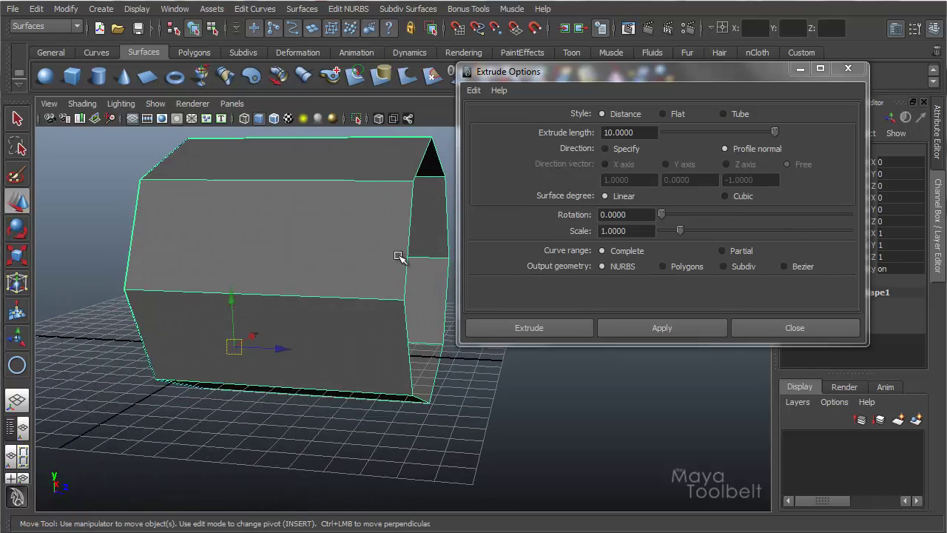
pyautogui.keyDown('alt'); pyautogui.moveTo(398, 256); pyautogui.dragTo(307, 228); pyautogui.keyUp('alt')
# Delete the linear extrusion and extrude the octagonal profile 10 units again with cubic surface degree.
pyautogui.press('Delete')
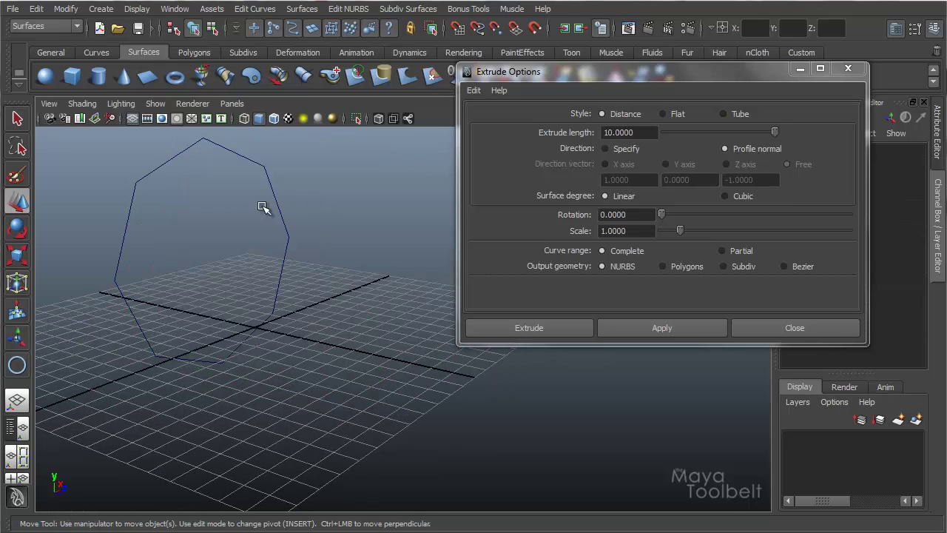
pyautogui.click(273, 193)
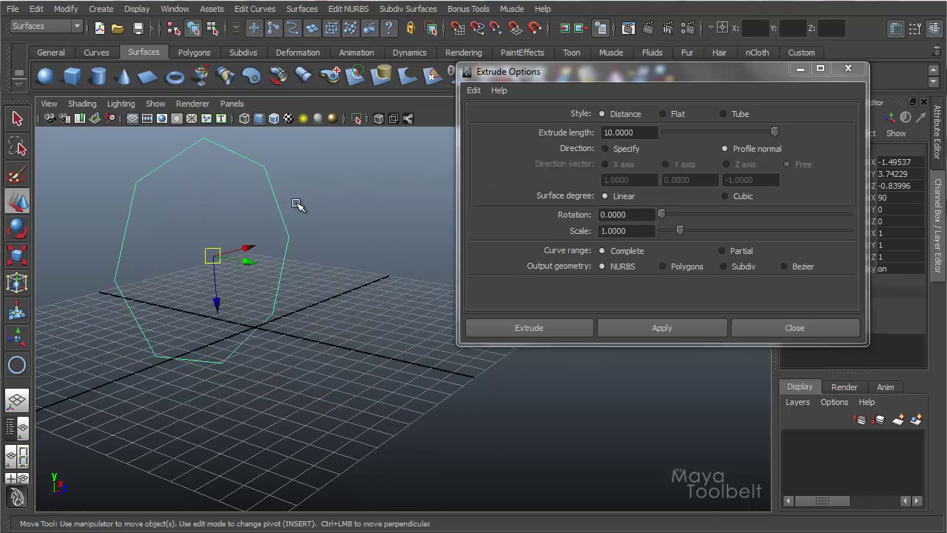
pyautogui.click(729, 196)
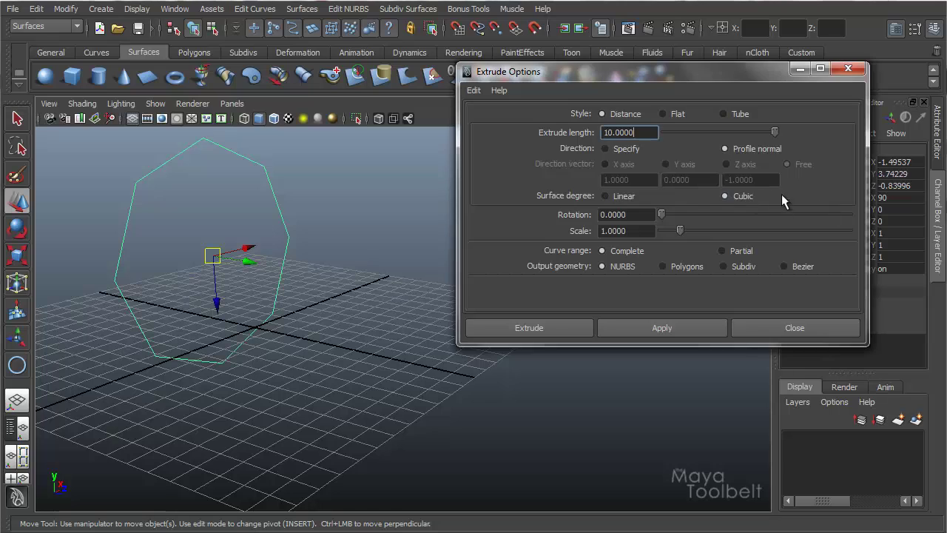
pyautogui.click(649, 324)
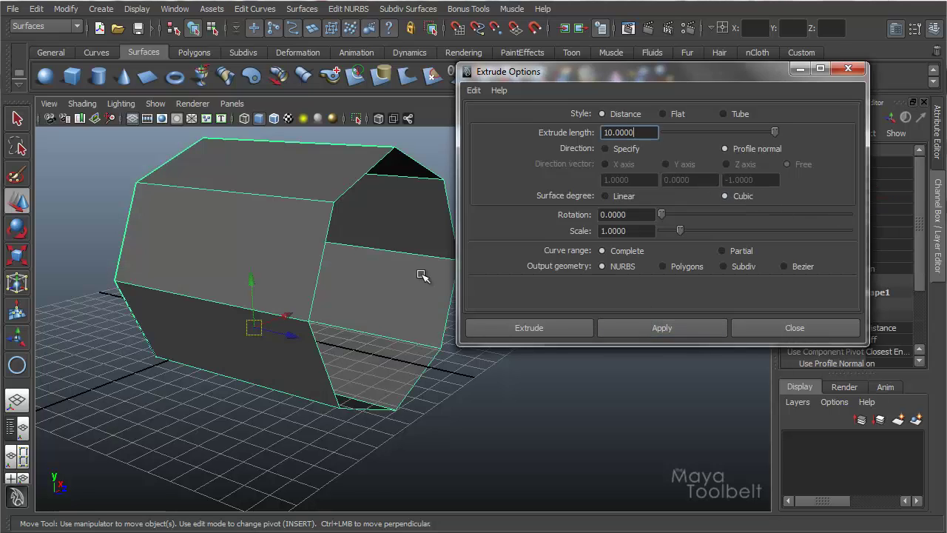
# Examine the cubic extrusion's control vertices and delete the surface, keeping the octagonal profile.
pyautogui.keyDown('alt'); pyautogui.moveTo(386, 273); pyautogui.dragTo(307, 229); pyautogui.keyUp('alt')
pyautogui.moveTo(324, 218); pyautogui.dragTo(249, 218, button='right')
pyautogui.click(376, 223)
pyautogui.keyDown('alt'); pyautogui.moveTo(372, 222); pyautogui.dragTo(312, 266); pyautogui.keyUp('alt')
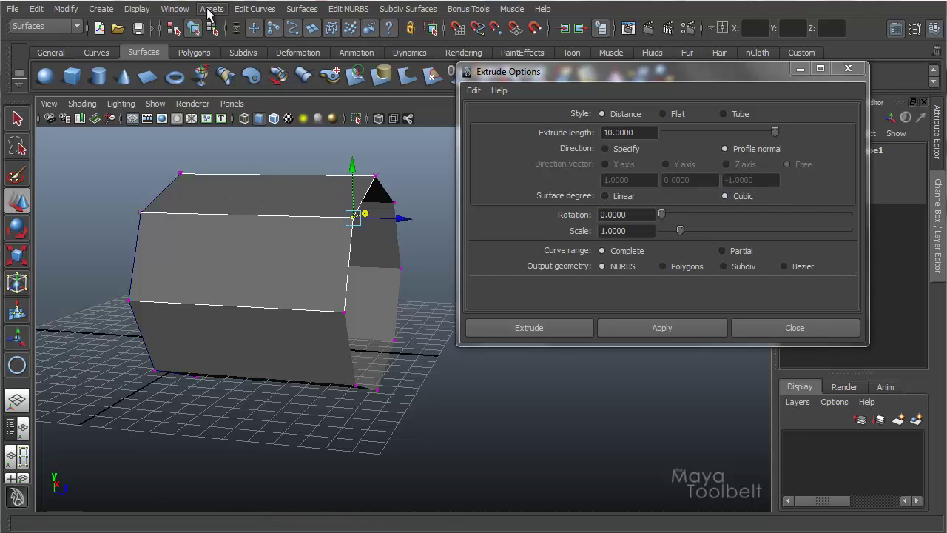
pyautogui.click(228, 237)
pyautogui.keyDown('alt'); pyautogui.moveTo(228, 237); pyautogui.dragTo(272, 219); pyautogui.keyUp('alt')
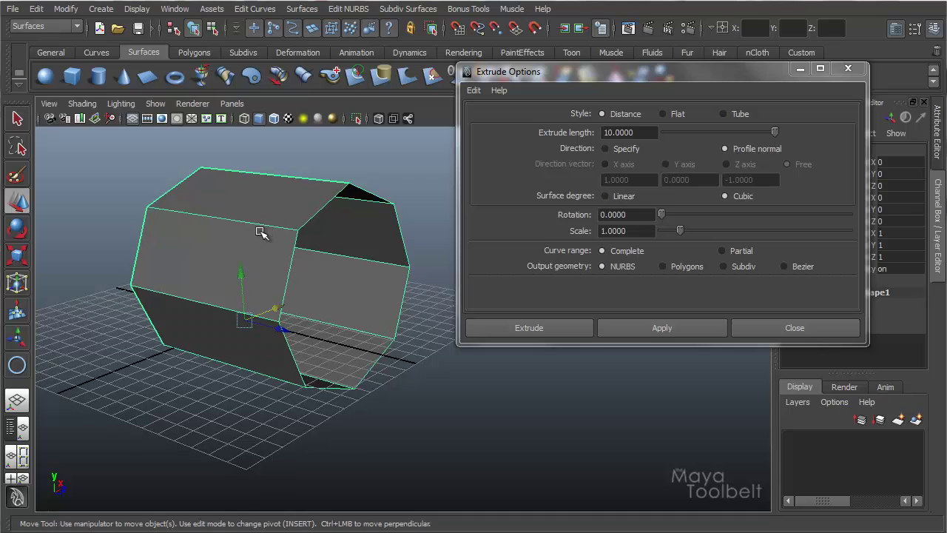
pyautogui.press('Delete')
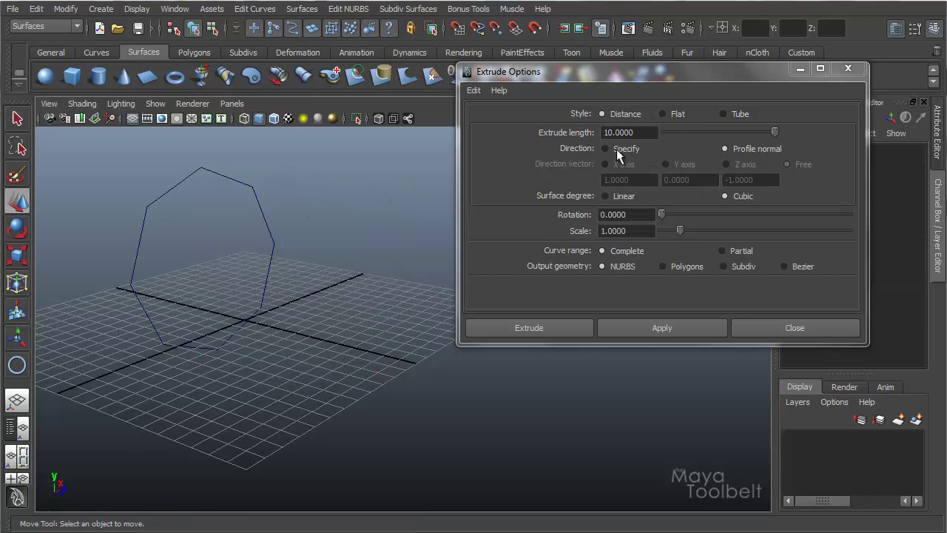
# Compare the Flat and Tube extrude style options and leave the style set to Flat.
pyautogui.keyDown('alt'); pyautogui.moveTo(322, 244); pyautogui.dragTo(370, 244); pyautogui.keyUp('alt')
pyautogui.click(663, 114)
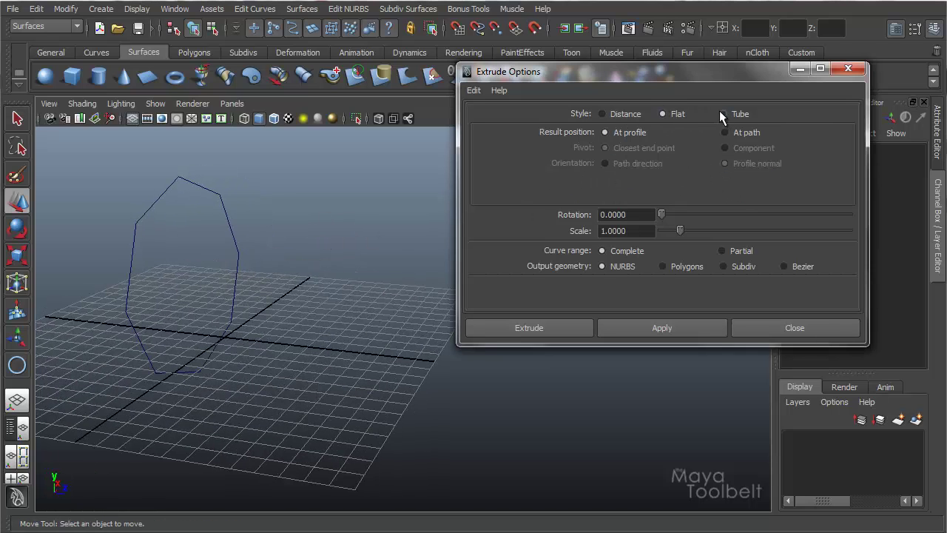
pyautogui.click(724, 114)
pyautogui.click(664, 114)
pyautogui.click(723, 114)
pyautogui.click(663, 114)
# Delete the octagonal profile and place a new NURBS circle of radius 1 on the grid near the origin.
pyautogui.click(126, 276)
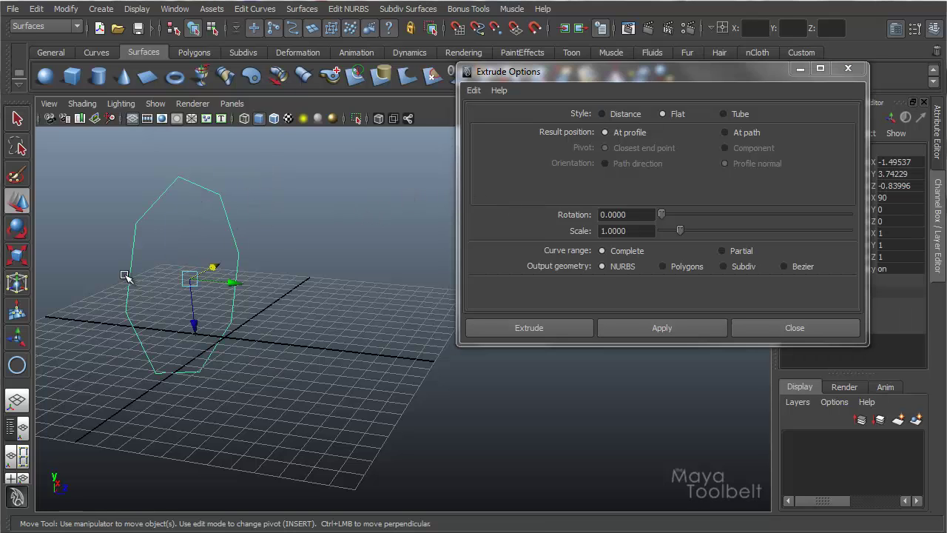
pyautogui.press('Delete')
pyautogui.moveTo(323, 268)
pyautogui.keyDown('alt'); pyautogui.mouseDown()
pyautogui.moveTo(269, 275)
pyautogui.moveTo(318, 261)
pyautogui.mouseUp(); pyautogui.keyUp('alt')
pyautogui.click(101, 8)
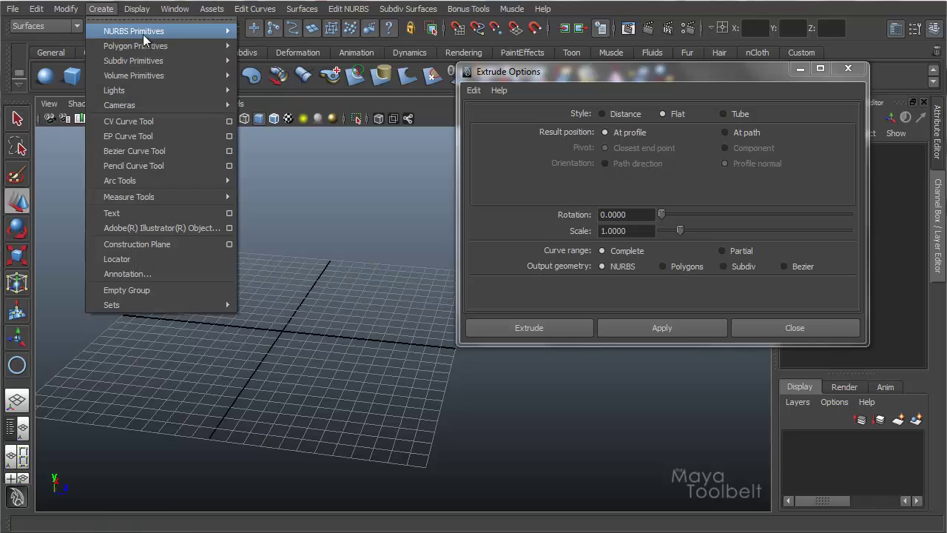
pyautogui.moveTo(162, 32)
pyautogui.click(299, 127)
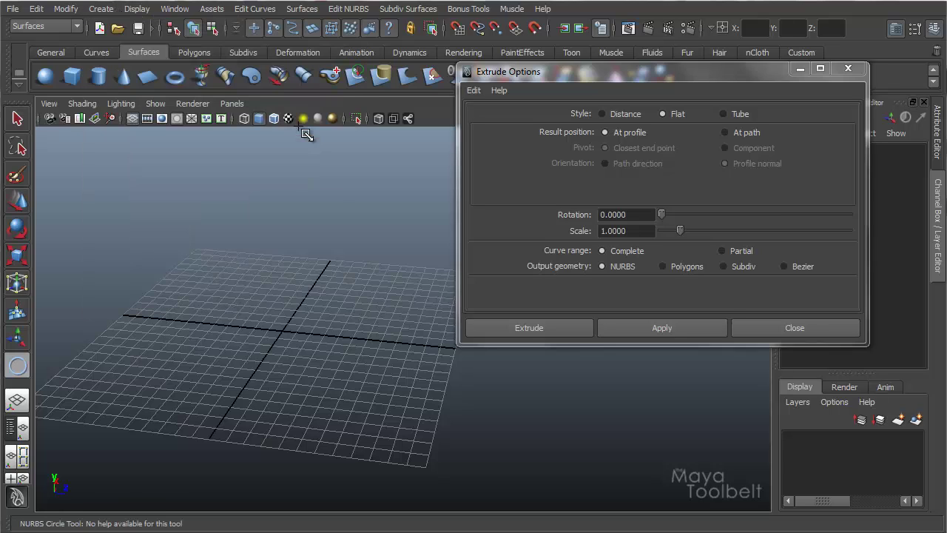
pyautogui.click(250, 336)
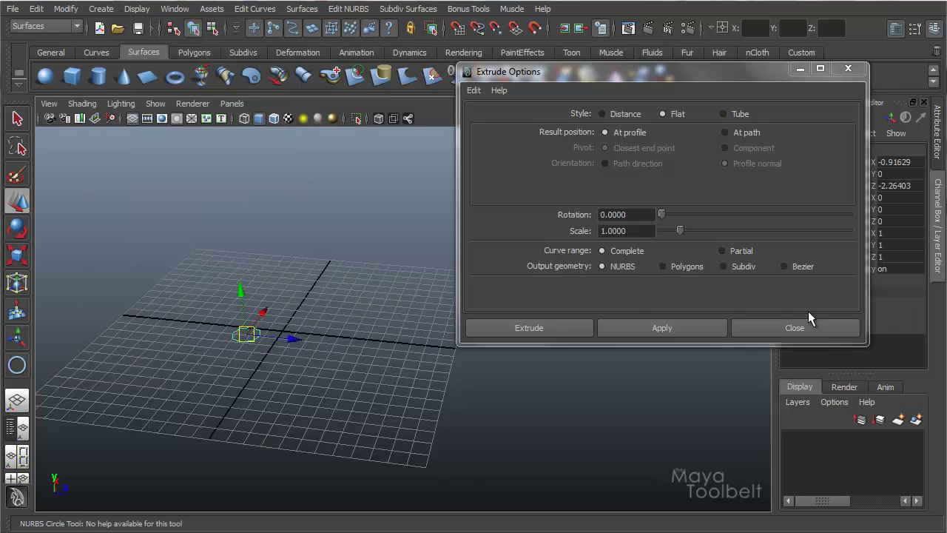
# Minimize the Extrude options and set the new circle's Degree to Cubic in its creation inputs.
pyautogui.click(801, 68)
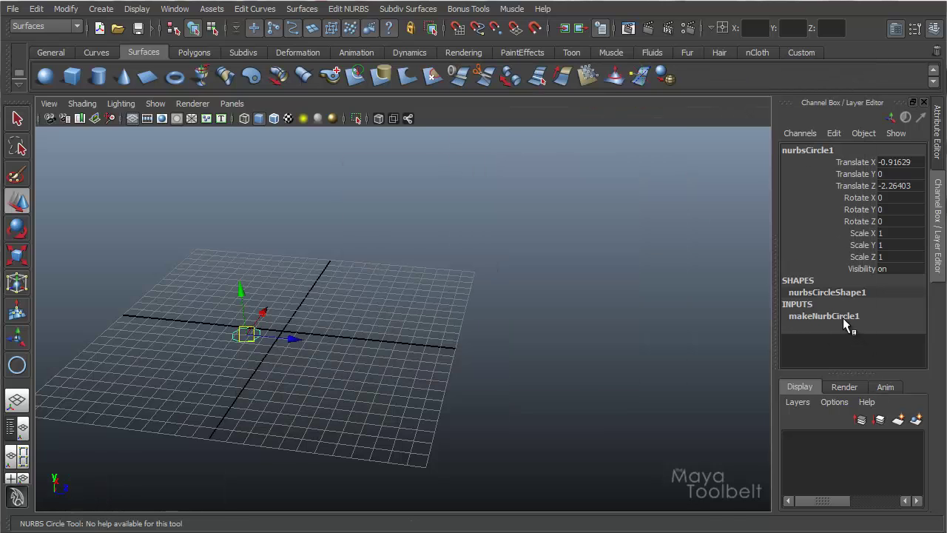
pyautogui.click(846, 329)
pyautogui.click(882, 338)
pyautogui.click(894, 365)
# Raise the circle above the grid and scale it up uniformly to about 3.35.
pyautogui.moveTo(345, 313)
pyautogui.keyDown('alt'); pyautogui.mouseDown(button='right')
pyautogui.moveTo(408, 296)
pyautogui.moveTo(361, 319)
pyautogui.mouseUp(button='right'); pyautogui.keyUp('alt')
pyautogui.moveTo(267, 301); pyautogui.dragTo(265, 218)
pyautogui.press('r')
pyautogui.moveTo(321, 285); pyautogui.dragTo(390, 301, button='middle')
# Stand the circle upright by rotating it to 90 degrees on X.
pyautogui.press('e')
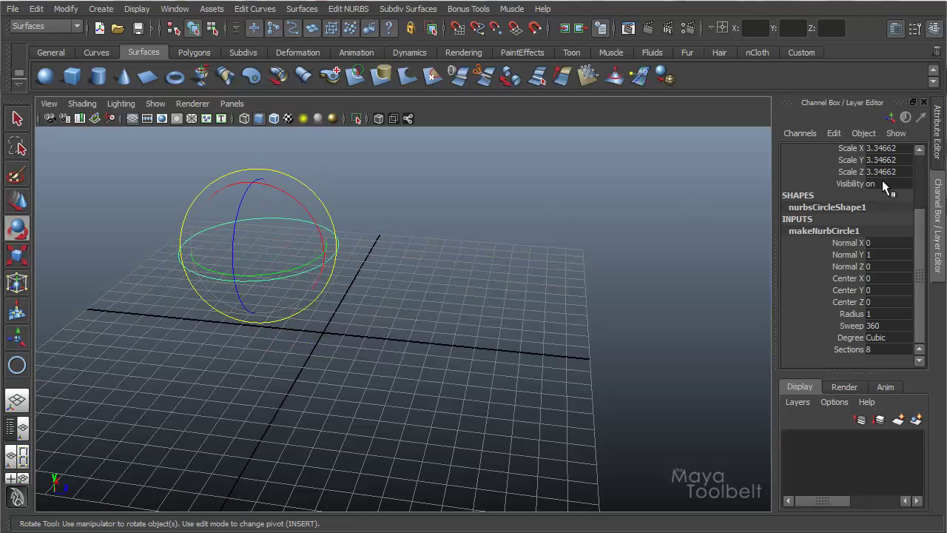
pyautogui.moveTo(286, 205); pyautogui.dragTo(385, 270)
pyautogui.press('w')
# Scale the upright circle down uniformly to about 2.06 and position it beside the grid's edge.
pyautogui.press('r')
pyautogui.moveTo(402, 296); pyautogui.dragTo(317, 264, button='middle')
pyautogui.press('w')
pyautogui.keyDown('alt'); pyautogui.moveTo(344, 273); pyautogui.dragTo(186, 247); pyautogui.keyUp('alt')
pyautogui.keyDown('alt'); pyautogui.moveTo(309, 329); pyautogui.dragTo(267, 326); pyautogui.keyUp('alt')
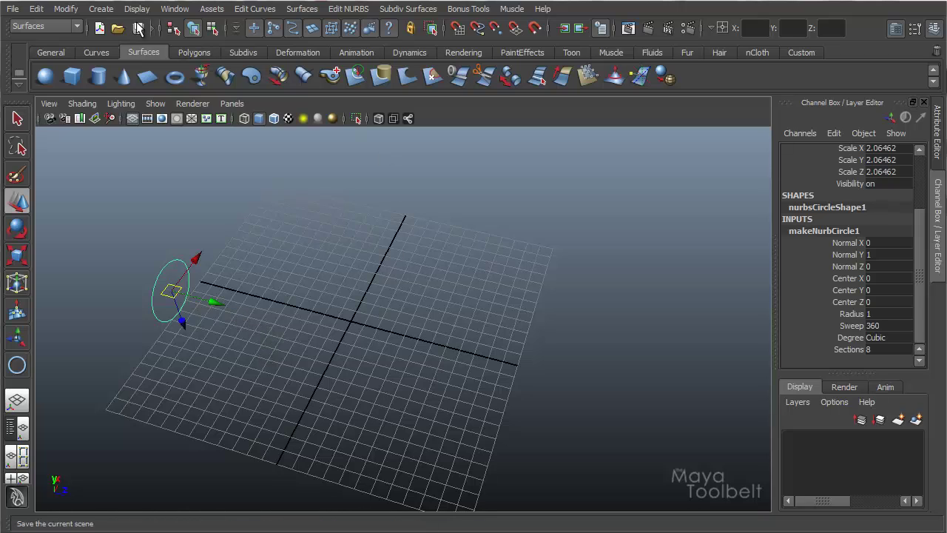
# Draw a wavy path curve across the grid with the Pencil Curve Tool, starting near the circle.
pyautogui.click(111, 11)
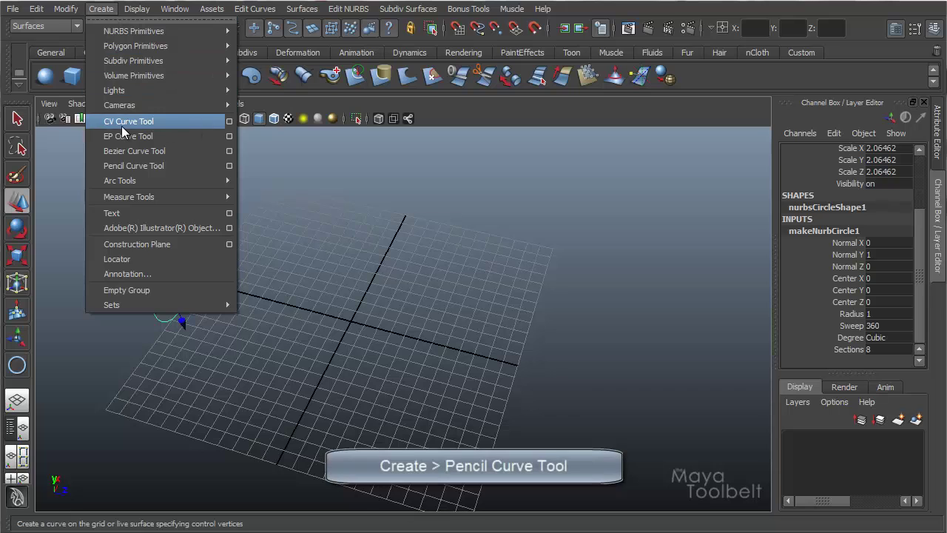
pyautogui.click(138, 165)
pyautogui.keyDown('alt'); pyautogui.moveTo(296, 279); pyautogui.dragTo(292, 282); pyautogui.keyUp('alt')
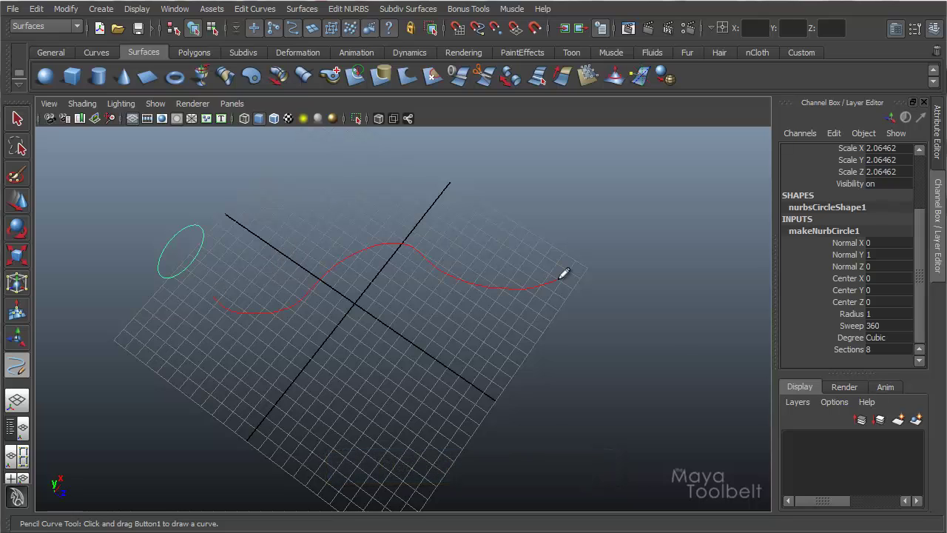
pyautogui.moveTo(563, 274); pyautogui.dragTo(565, 276)
pyautogui.moveTo(378, 377)
pyautogui.keyDown('alt'); pyautogui.mouseDown()
pyautogui.moveTo(469, 338)
pyautogui.moveTo(390, 358)
pyautogui.moveTo(427, 309)
pyautogui.moveTo(554, 321)
pyautogui.mouseUp(); pyautogui.keyUp('alt')
pyautogui.scroll(5, 352, 338)
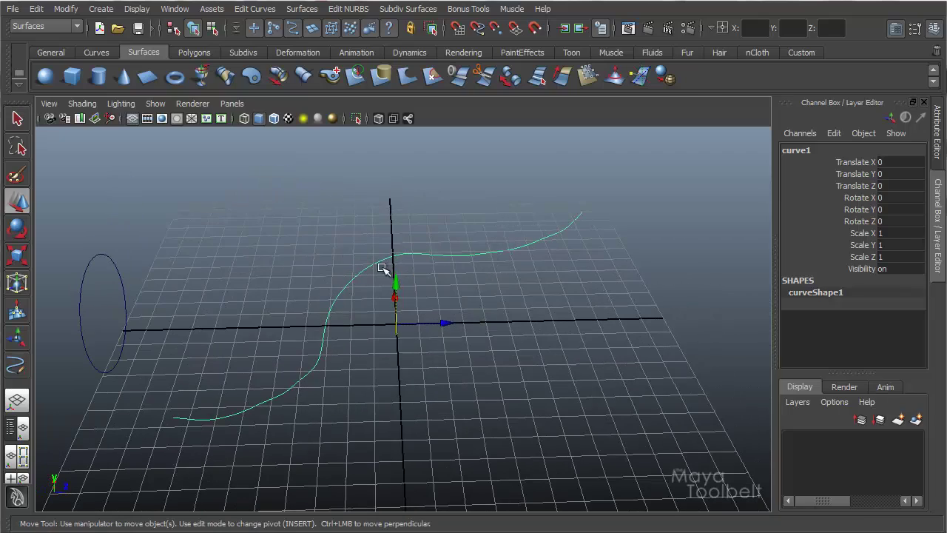
# Hide the viewport grid and frame both the circle and the path curve.
pyautogui.click(147, 118)
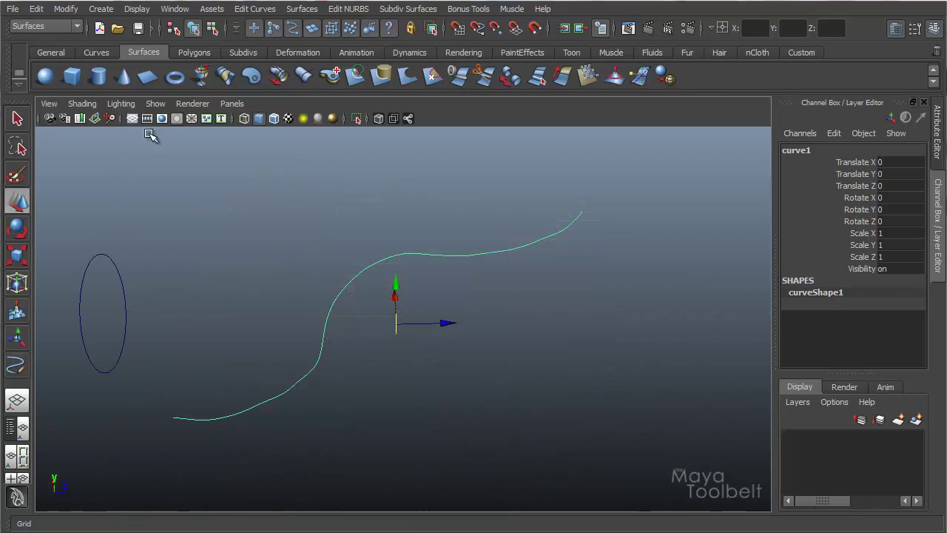
pyautogui.keyDown('alt'); pyautogui.moveTo(192, 158); pyautogui.dragTo(350, 264); pyautogui.keyUp('alt')
pyautogui.keyDown('alt'); pyautogui.moveTo(351, 264); pyautogui.dragTo(381, 242, button='middle'); pyautogui.keyUp('alt')
pyautogui.keyDown('alt'); pyautogui.moveTo(381, 242); pyautogui.dragTo(410, 253); pyautogui.keyUp('alt')
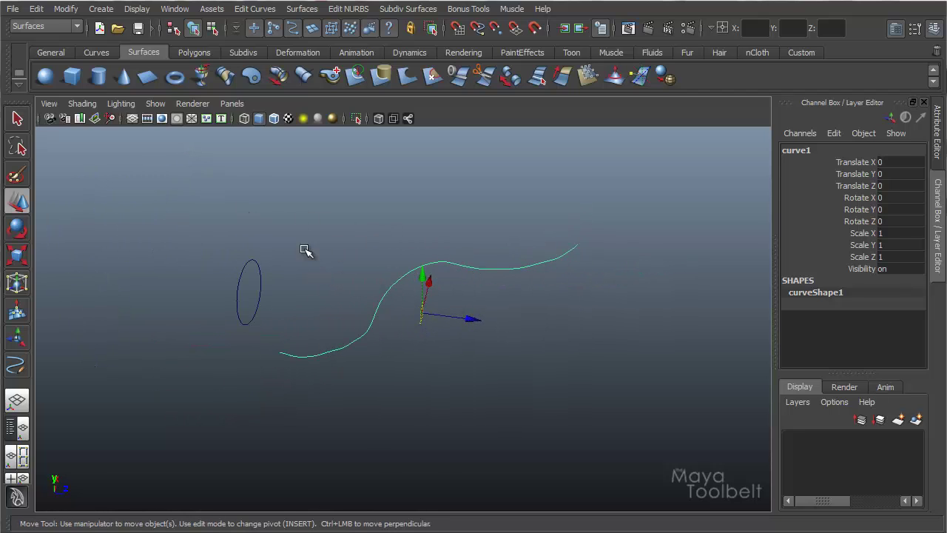
# Restore the Extrude options with the Flat style and select the circle profile first and the wavy path curve last.
pyautogui.moveTo(281, 266); pyautogui.dragTo(213, 325)
pyautogui.moveTo(351, 328)
pyautogui.keyDown('alt'); pyautogui.mouseDown()
pyautogui.moveTo(275, 318)
pyautogui.moveTo(374, 317)
pyautogui.moveTo(376, 304)
pyautogui.moveTo(348, 326)
pyautogui.mouseUp(); pyautogui.keyUp('alt')
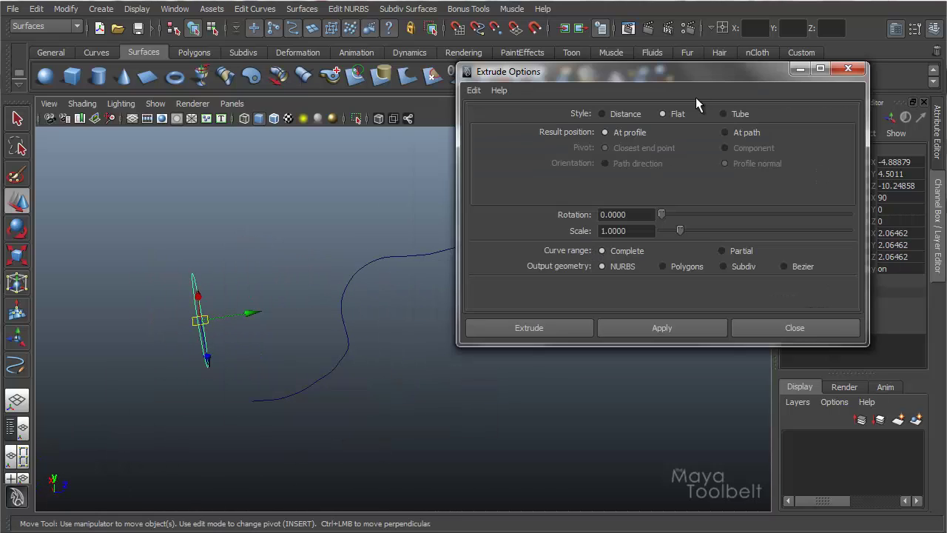
pyautogui.click(664, 114)
pyautogui.moveTo(672, 79); pyautogui.dragTo(736, 30)
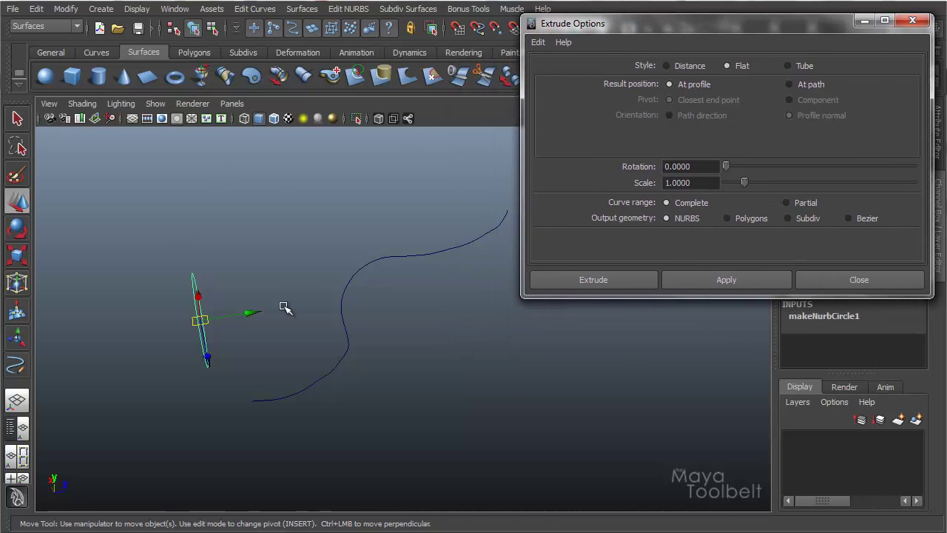
pyautogui.keyDown('alt'); pyautogui.moveTo(302, 297); pyautogui.dragTo(255, 293); pyautogui.keyUp('alt')
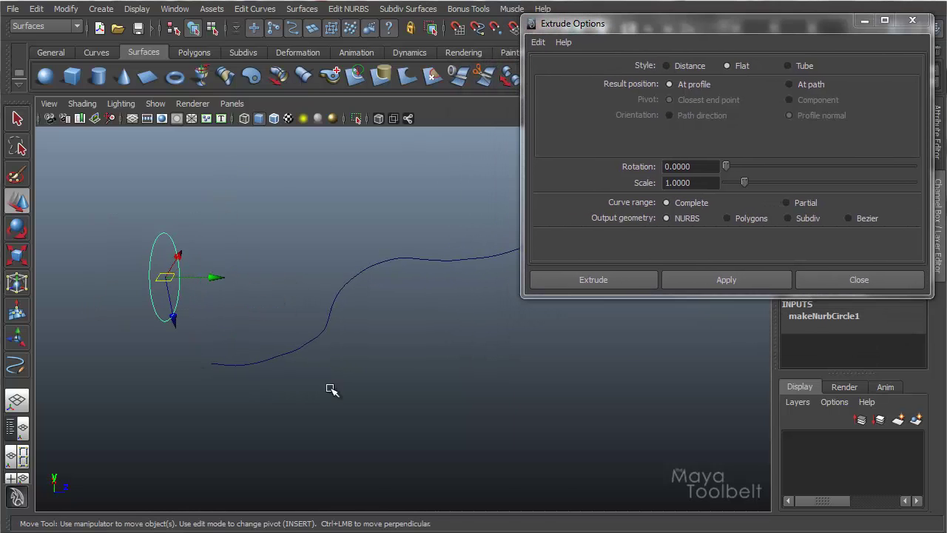
pyautogui.moveTo(313, 246); pyautogui.dragTo(340, 271)
pyautogui.keyDown('alt'); pyautogui.moveTo(401, 405); pyautogui.dragTo(245, 162); pyautogui.keyUp('alt')
pyautogui.keyDown('alt'); pyautogui.moveTo(246, 254); pyautogui.dragTo(257, 296); pyautogui.keyUp('alt')
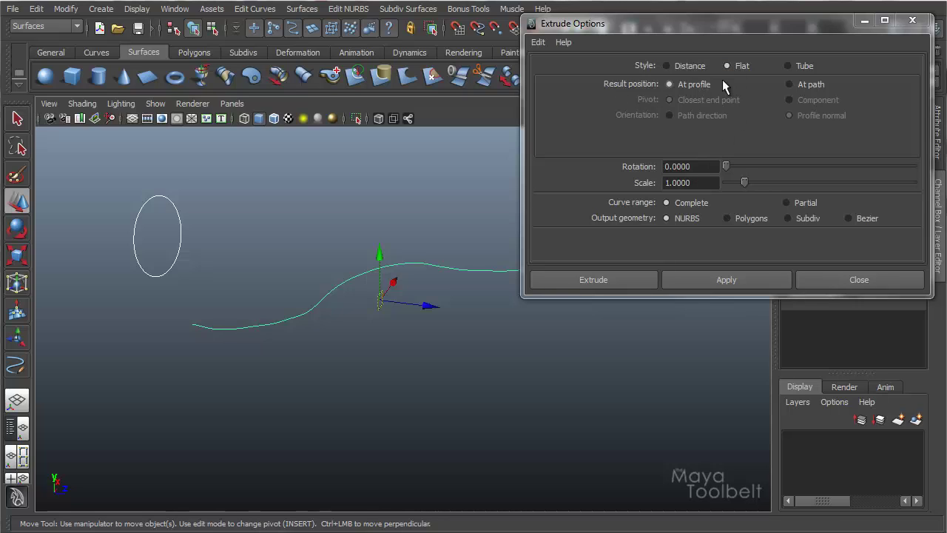
# Reset the Extrude options to their defaults and set the style to Flat.
pyautogui.click(537, 42)
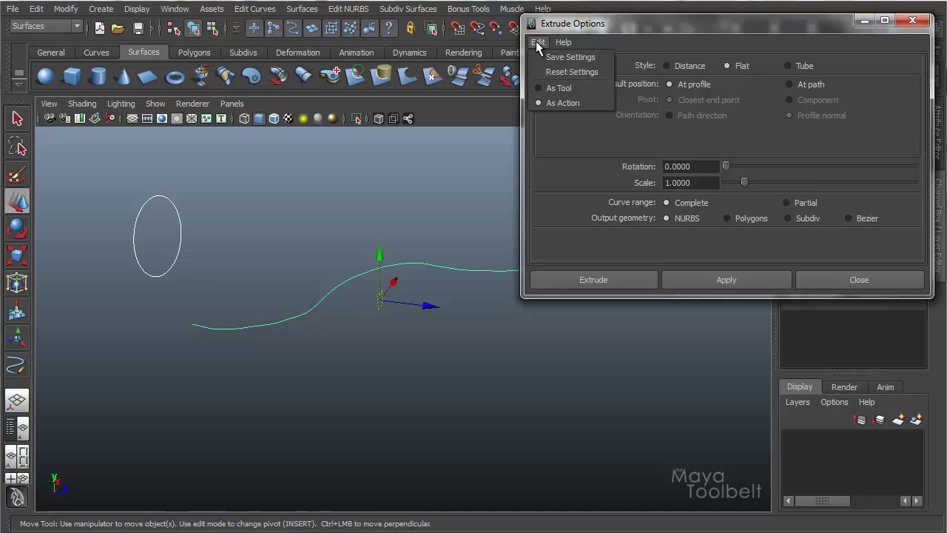
pyautogui.click(571, 72)
pyautogui.click(726, 66)
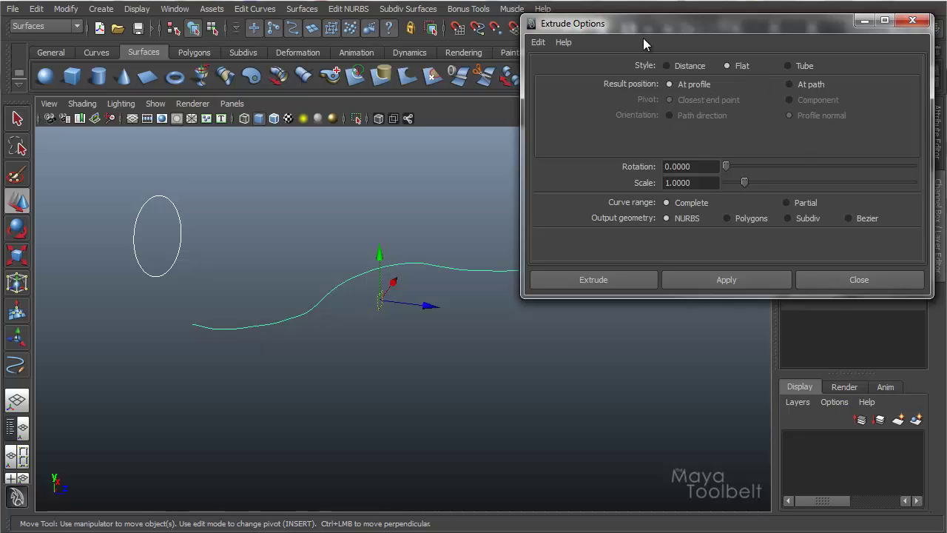
pyautogui.moveTo(641, 31); pyautogui.dragTo(655, 24)
pyautogui.keyDown('alt'); pyautogui.moveTo(315, 317); pyautogui.dragTo(389, 314); pyautogui.keyUp('alt')
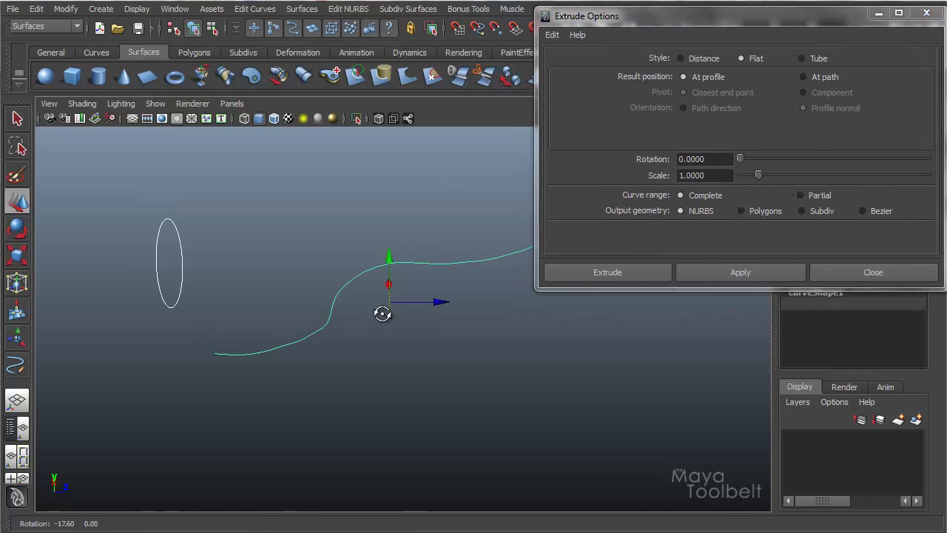
pyautogui.keyDown('alt'); pyautogui.moveTo(389, 315); pyautogui.dragTo(391, 364, button='right'); pyautogui.keyUp('alt')
pyautogui.moveTo(392, 363)
pyautogui.keyDown('alt'); pyautogui.mouseDown()
pyautogui.moveTo(380, 374)
pyautogui.moveTo(392, 355)
pyautogui.mouseUp(); pyautogui.keyUp('alt')
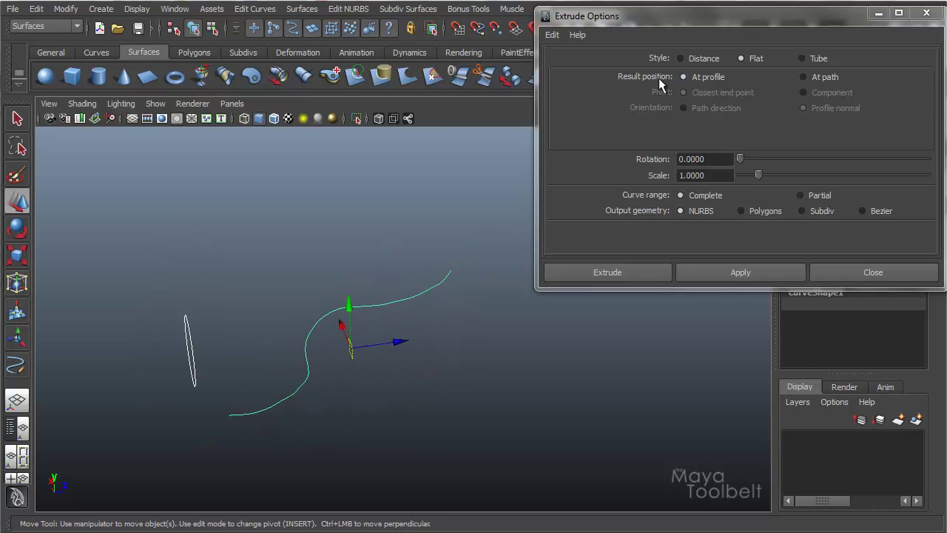
# Extrude the circle along the wavy path curve with the Flat style and the result position at the profile.
pyautogui.keyDown('alt'); pyautogui.moveTo(443, 233); pyautogui.dragTo(414, 229); pyautogui.keyUp('alt')
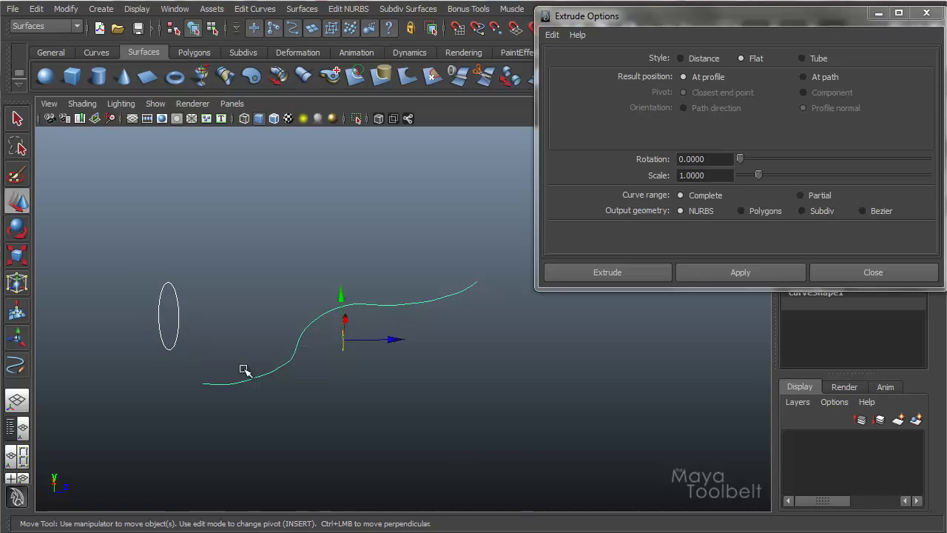
pyautogui.click(760, 269)
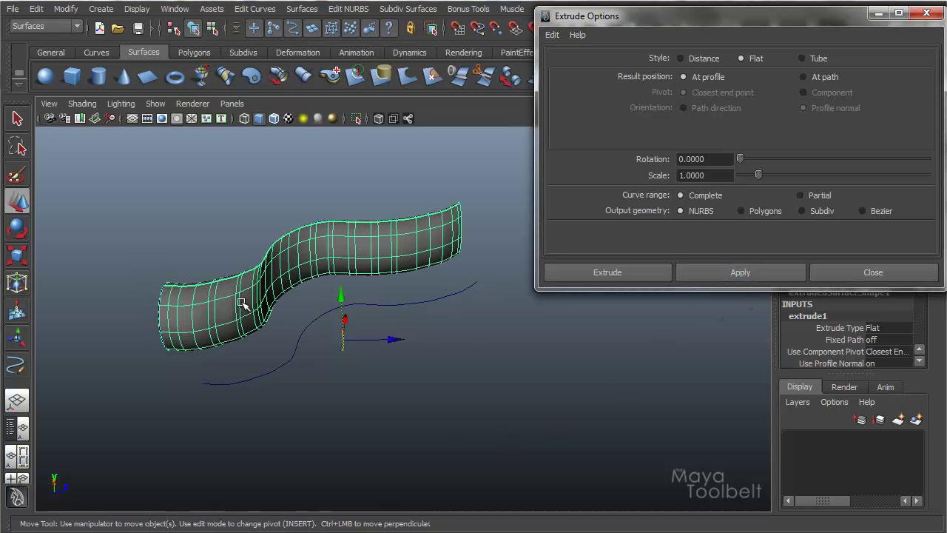
pyautogui.moveTo(242, 304)
pyautogui.keyDown('alt'); pyautogui.mouseDown()
pyautogui.moveTo(267, 296)
pyautogui.moveTo(236, 311)
pyautogui.mouseUp(); pyautogui.keyUp('alt')
pyautogui.keyDown('alt'); pyautogui.moveTo(297, 290); pyautogui.dragTo(348, 390); pyautogui.keyUp('alt')
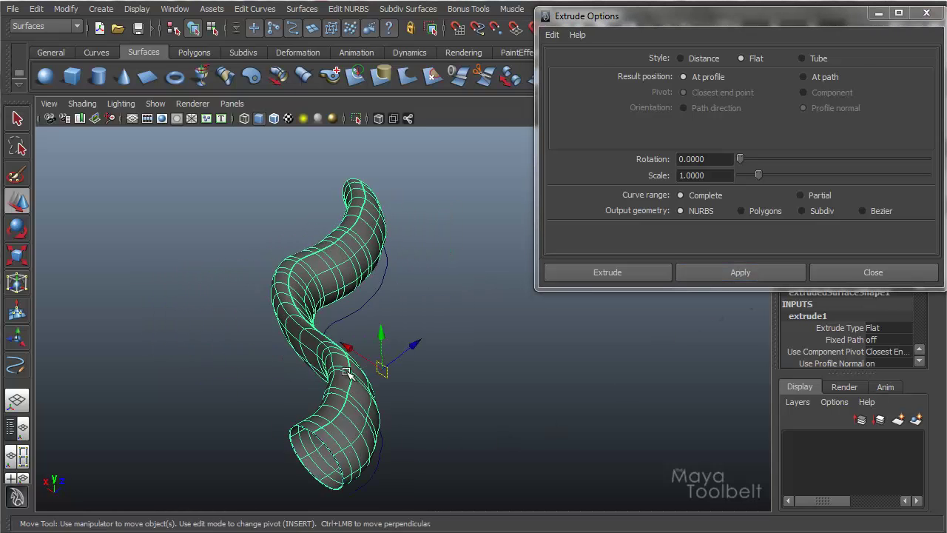
# Examine the flat extruded surface from several angles, comparing the profile's orientation and the surface width along the path's bends.
pyautogui.keyDown('alt'); pyautogui.moveTo(349, 407); pyautogui.dragTo(548, 387, button='middle'); pyautogui.keyUp('alt')
pyautogui.keyDown('alt'); pyautogui.moveTo(548, 387); pyautogui.dragTo(462, 438); pyautogui.keyUp('alt')
pyautogui.press('w')
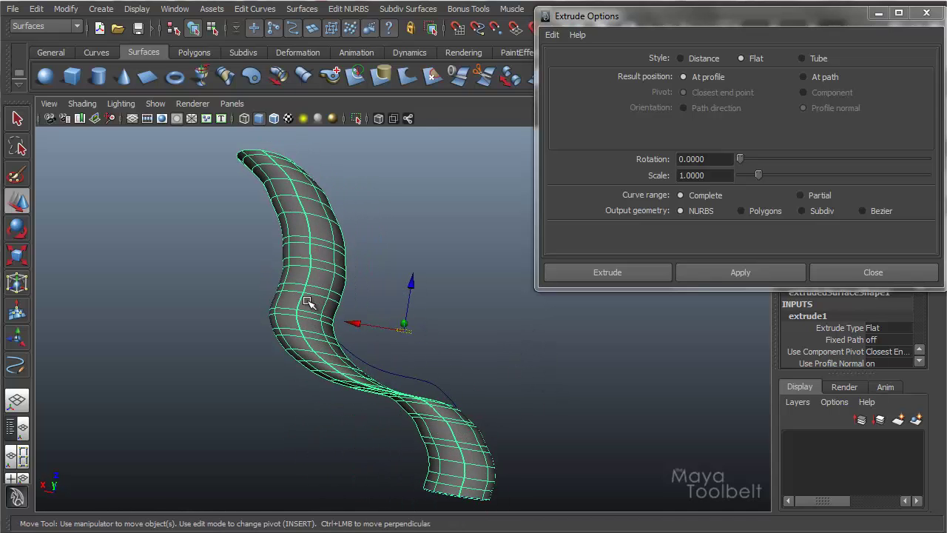
pyautogui.keyDown('alt'); pyautogui.moveTo(300, 341); pyautogui.dragTo(536, 315); pyautogui.keyUp('alt')
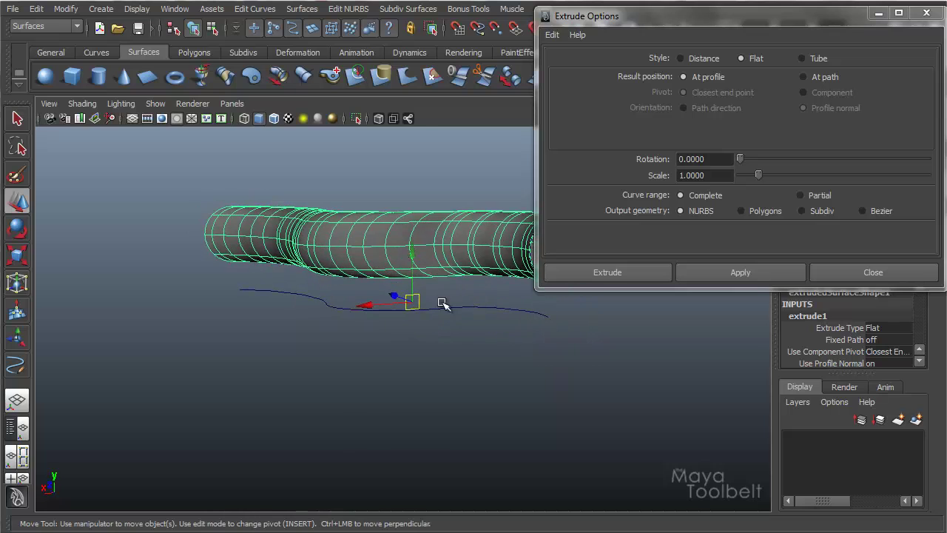
pyautogui.keyDown('alt'); pyautogui.moveTo(282, 332); pyautogui.dragTo(580, 277); pyautogui.keyUp('alt')
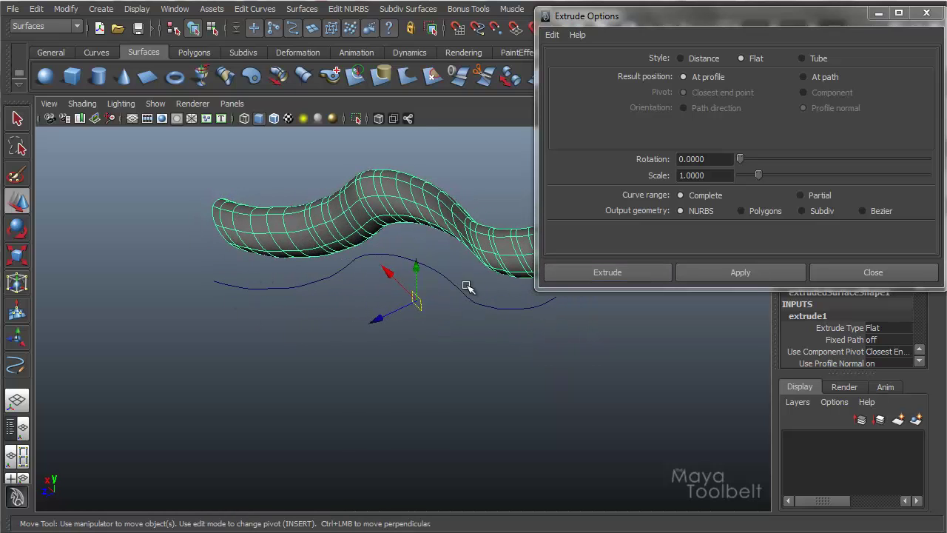
pyautogui.moveTo(302, 275)
pyautogui.keyDown('alt'); pyautogui.mouseDown()
pyautogui.moveTo(340, 294)
pyautogui.moveTo(288, 380)
pyautogui.moveTo(208, 365)
pyautogui.mouseUp(); pyautogui.keyUp('alt')
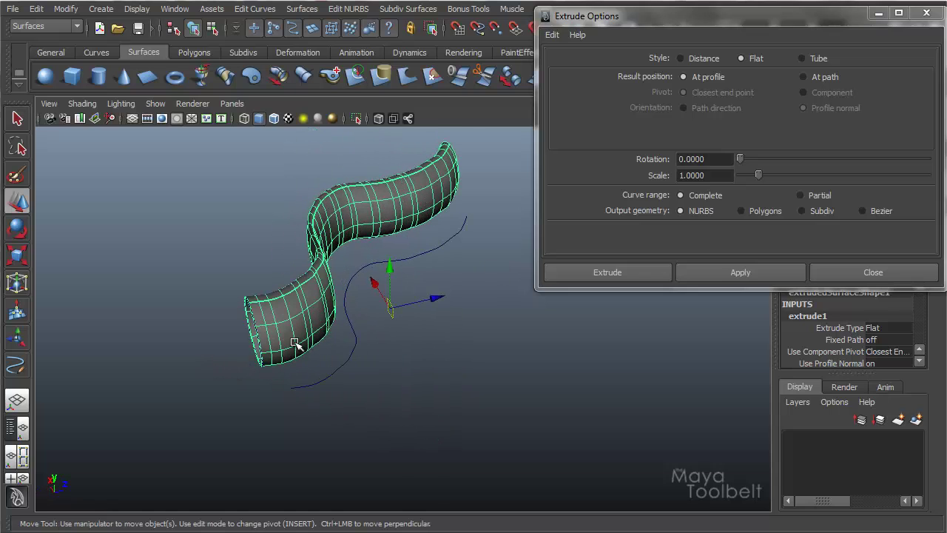
pyautogui.keyDown('alt'); pyautogui.moveTo(311, 358); pyautogui.dragTo(275, 368); pyautogui.keyUp('alt')
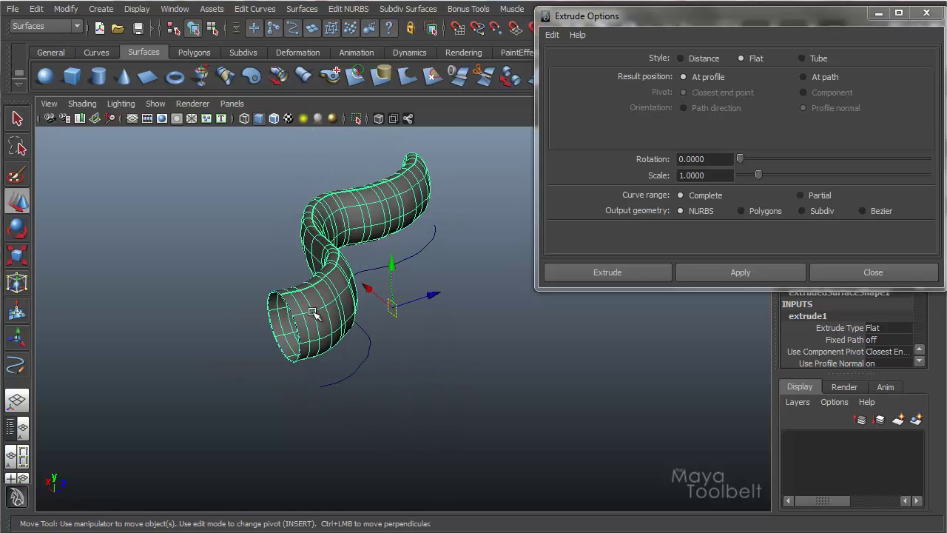
pyautogui.moveTo(277, 302)
pyautogui.keyDown('alt'); pyautogui.mouseDown()
pyautogui.moveTo(334, 303)
pyautogui.moveTo(387, 344)
pyautogui.moveTo(422, 355)
pyautogui.moveTo(482, 407)
pyautogui.moveTo(514, 380)
pyautogui.moveTo(496, 429)
pyautogui.moveTo(470, 453)
pyautogui.mouseUp(); pyautogui.keyUp('alt')
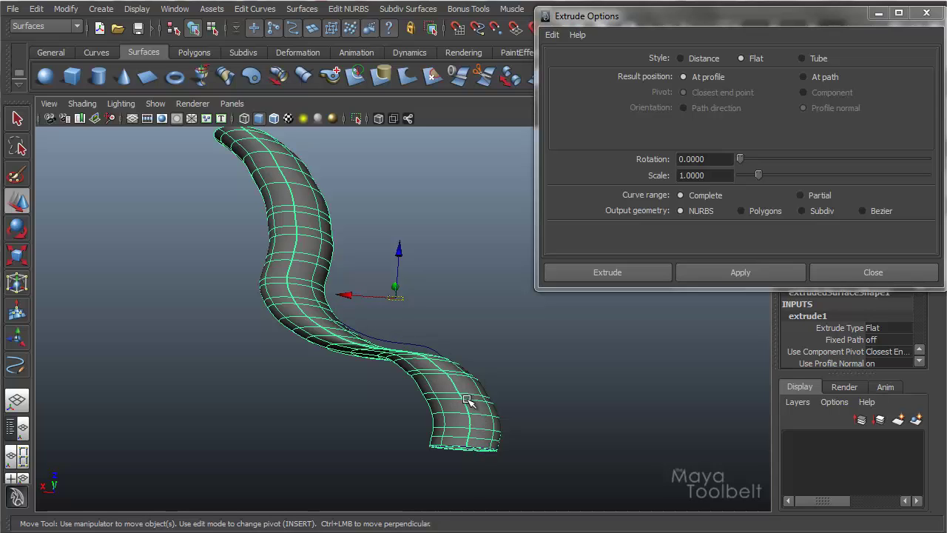
pyautogui.keyDown('alt'); pyautogui.moveTo(466, 403); pyautogui.dragTo(422, 370); pyautogui.keyUp('alt')
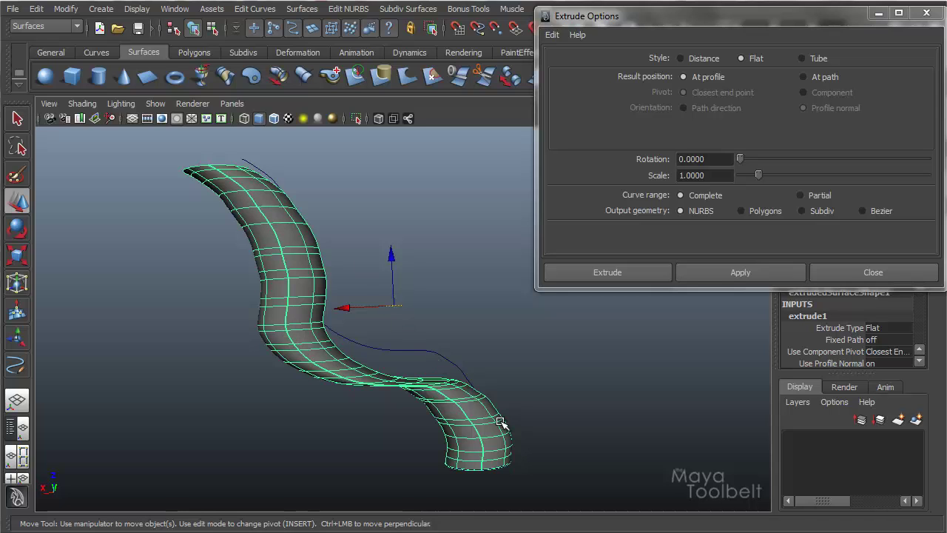
pyautogui.keyDown('alt'); pyautogui.moveTo(494, 428); pyautogui.dragTo(540, 448); pyautogui.keyUp('alt')
# Select the circle profile at the surface's end and rotate it to 71.95 degrees around Y.
pyautogui.click(515, 362)
pyautogui.press('e')
pyautogui.moveTo(434, 494); pyautogui.dragTo(305, 269)
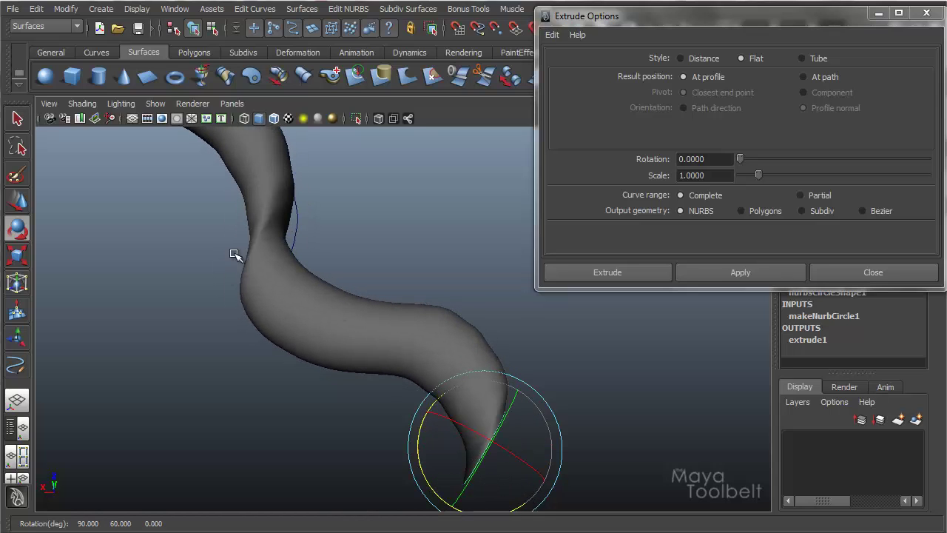
pyautogui.click(422, 471)
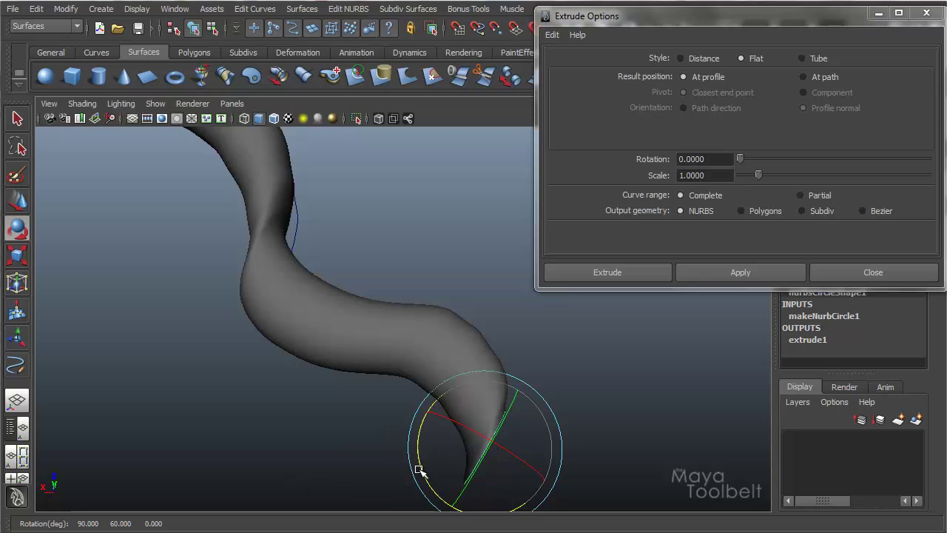
pyautogui.moveTo(422, 471); pyautogui.dragTo(429, 483)
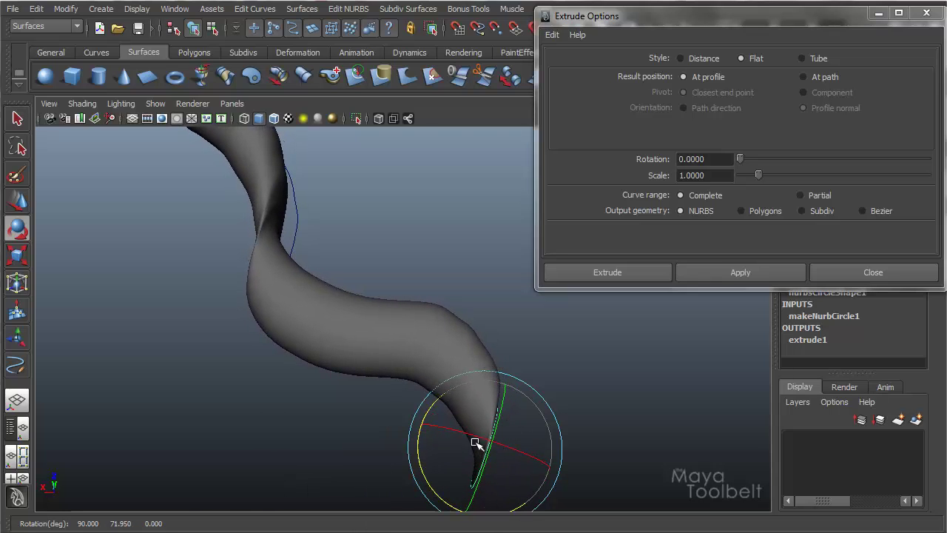
pyautogui.keyDown('alt'); pyautogui.moveTo(349, 382); pyautogui.dragTo(335, 317); pyautogui.keyUp('alt')
pyautogui.keyDown('alt'); pyautogui.moveTo(433, 317); pyautogui.dragTo(733, 83); pyautogui.keyUp('alt')
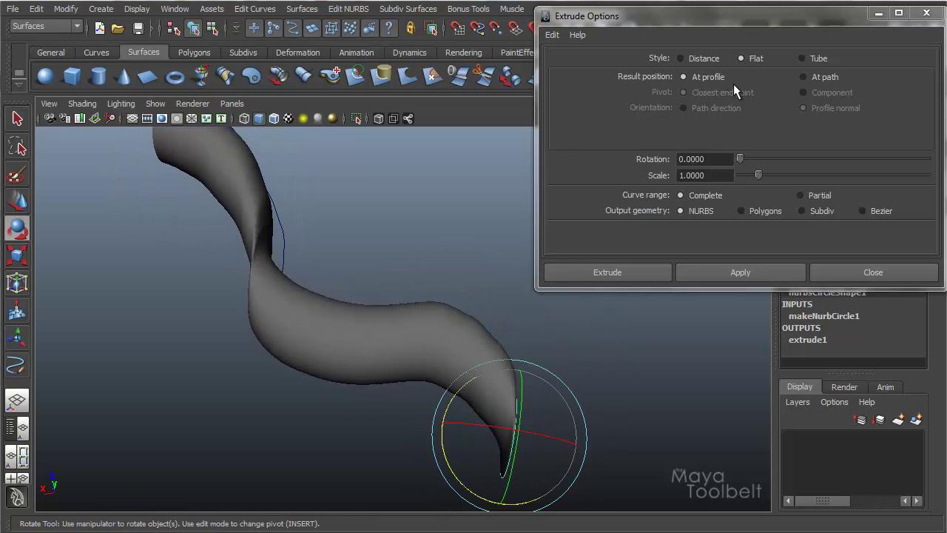
pyautogui.keyDown('alt'); pyautogui.moveTo(363, 272); pyautogui.dragTo(456, 326); pyautogui.keyUp('alt')
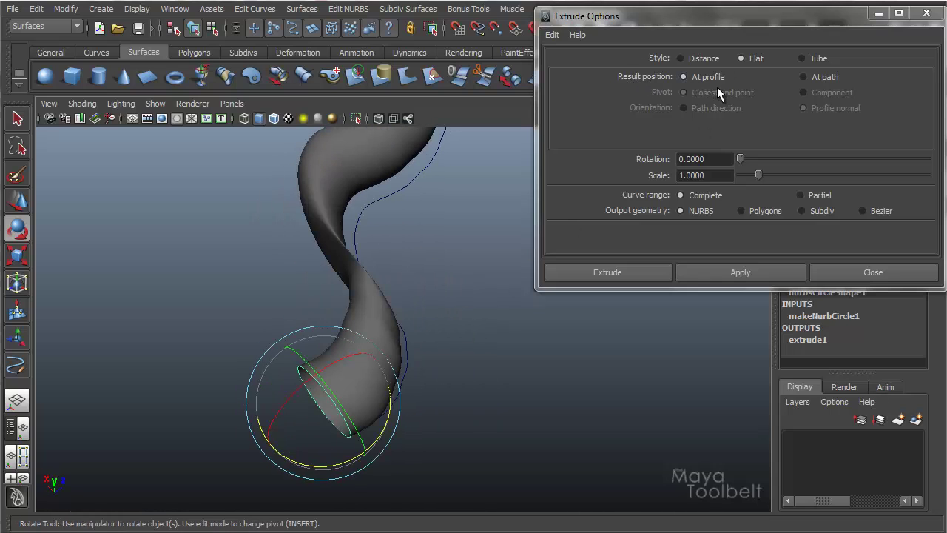
# Compare the surface's position with the path curve, and delete the surface extruded at the profile.
pyautogui.keyDown('alt'); pyautogui.moveTo(425, 356); pyautogui.dragTo(289, 306); pyautogui.keyUp('alt')
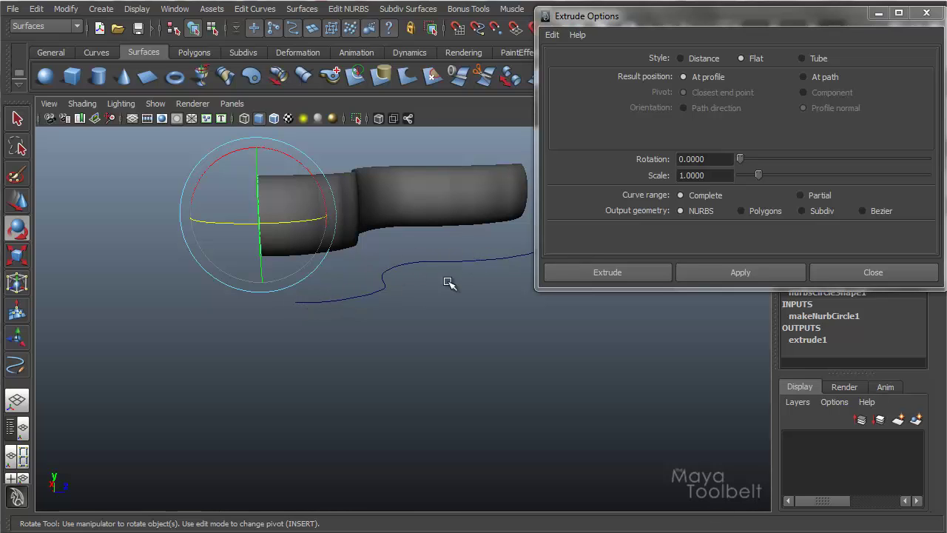
pyautogui.moveTo(412, 294)
pyautogui.keyDown('alt'); pyautogui.mouseDown()
pyautogui.moveTo(423, 285)
pyautogui.moveTo(437, 313)
pyautogui.moveTo(353, 330)
pyautogui.moveTo(332, 295)
pyautogui.mouseUp(); pyautogui.keyUp('alt')
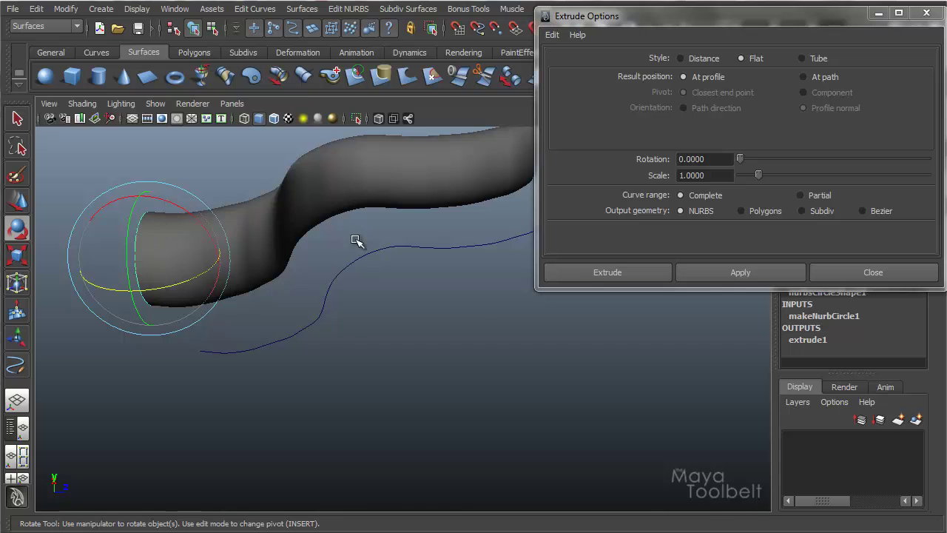
pyautogui.keyDown('alt'); pyautogui.moveTo(355, 239); pyautogui.dragTo(367, 241); pyautogui.keyUp('alt')
pyautogui.click(262, 231)
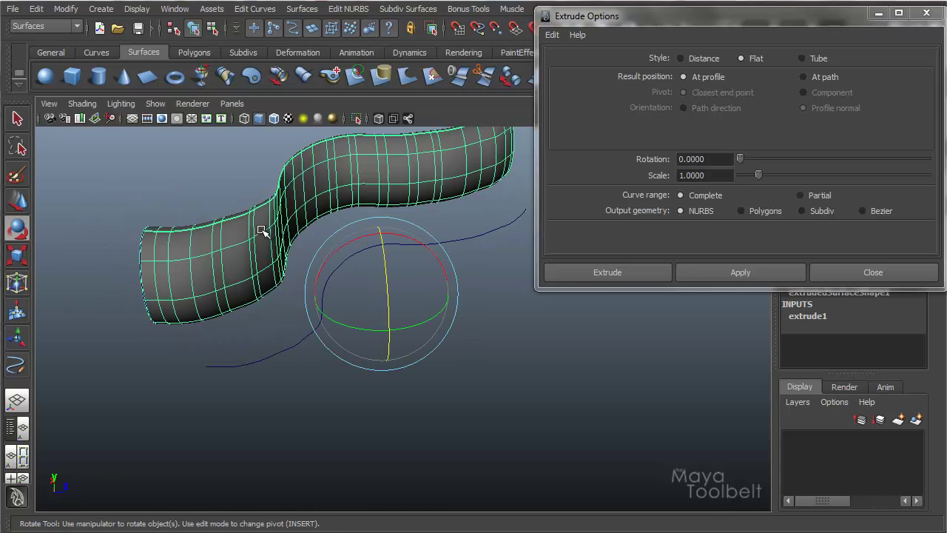
pyautogui.press('Delete')
# Select the circle and then the path curve, and create a Flat extrusion with the result position at the path.
pyautogui.moveTo(175, 211); pyautogui.dragTo(115, 302)
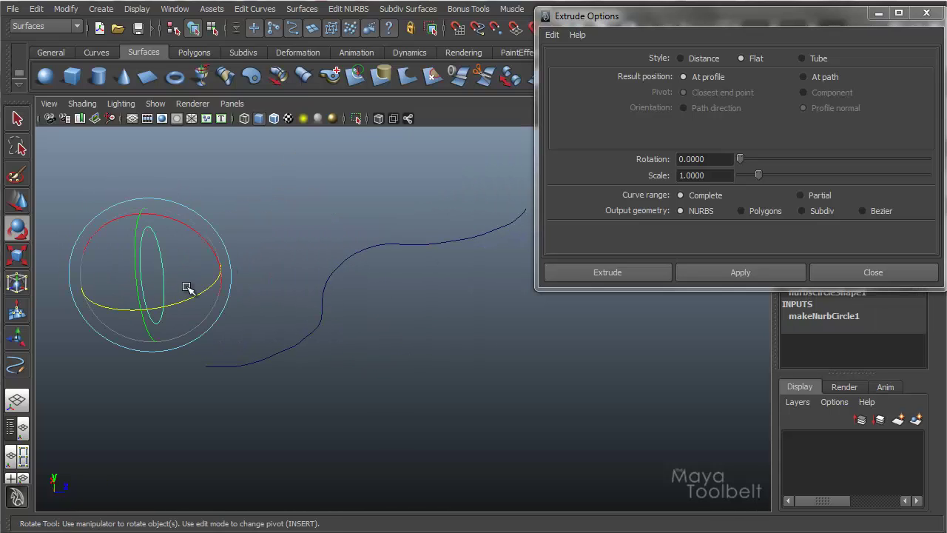
pyautogui.keyDown('shift'); pyautogui.click(376, 293); pyautogui.keyUp('shift')
pyautogui.press('q')
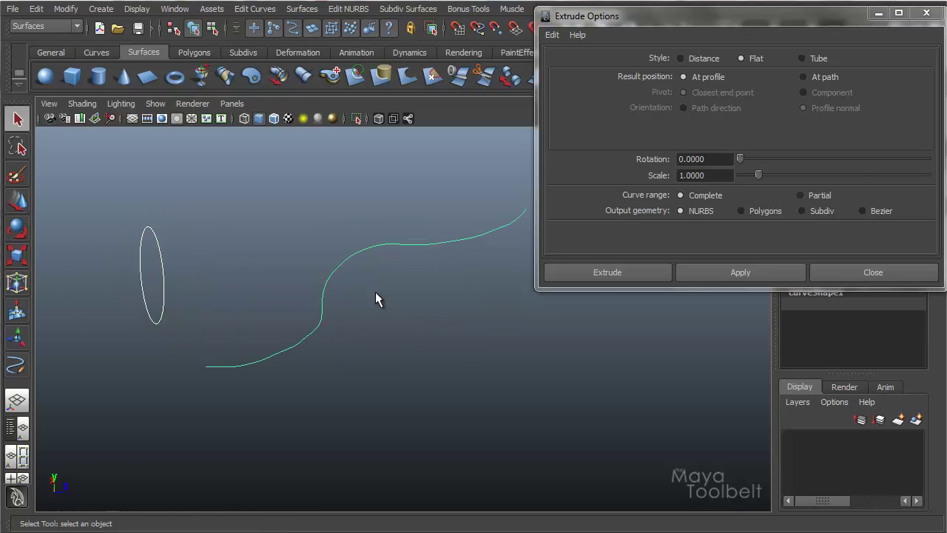
pyautogui.click(808, 76)
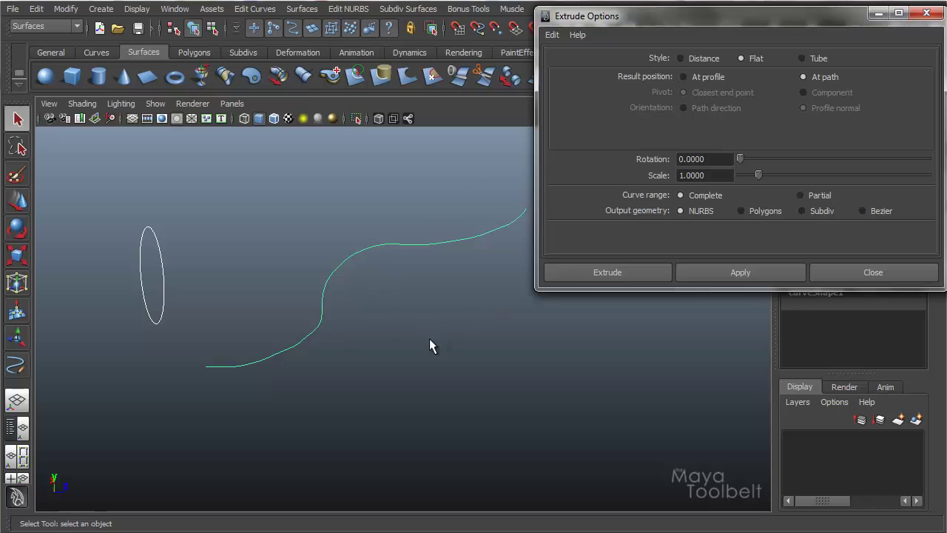
pyautogui.keyDown('alt'); pyautogui.moveTo(332, 367); pyautogui.dragTo(239, 437); pyautogui.keyUp('alt')
pyautogui.click(740, 273)
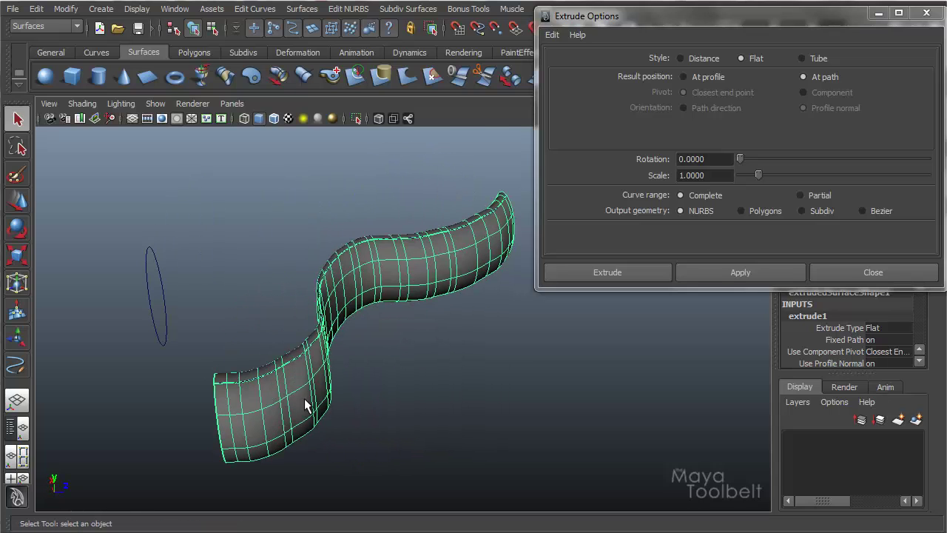
pyautogui.keyDown('alt'); pyautogui.moveTo(316, 370); pyautogui.dragTo(444, 281); pyautogui.keyUp('alt')
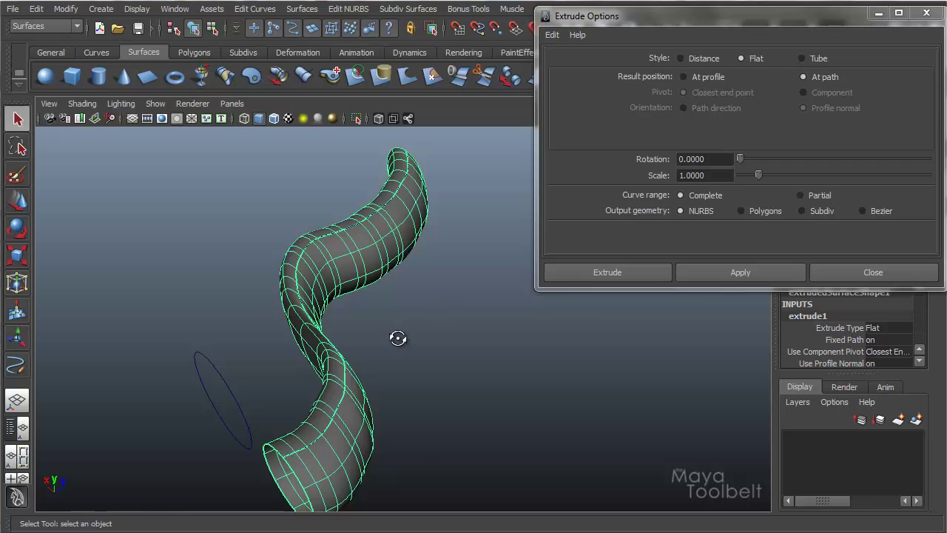
pyautogui.keyDown('alt'); pyautogui.moveTo(403, 341); pyautogui.dragTo(385, 442); pyautogui.keyUp('alt')
pyautogui.keyDown('alt'); pyautogui.moveTo(315, 234); pyautogui.dragTo(444, 279); pyautogui.keyUp('alt')
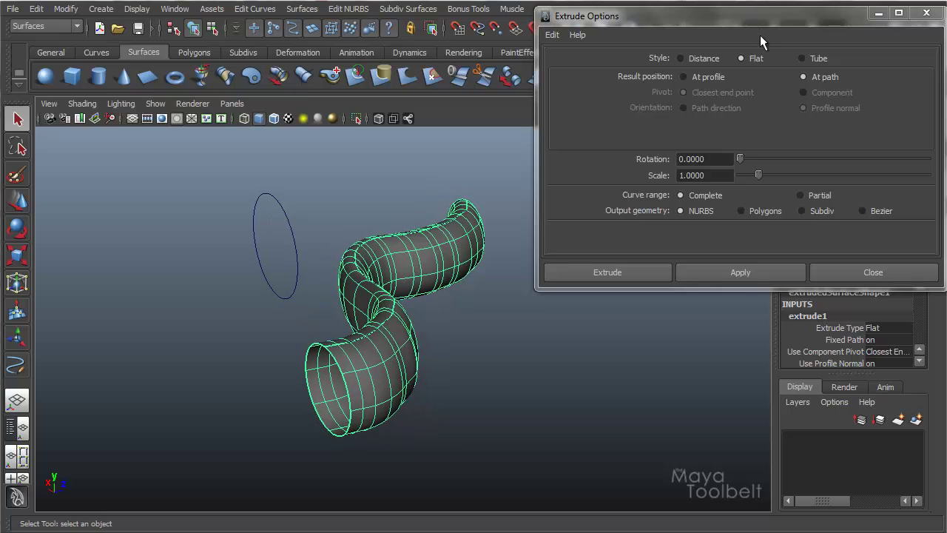
# Select several control vertices of the circle profile and scale them to -0.288 in X and Z to reshape the extruded surface.
pyautogui.keyDown('alt'); pyautogui.moveTo(420, 205); pyautogui.dragTo(350, 285); pyautogui.keyUp('alt')
pyautogui.click(252, 296)
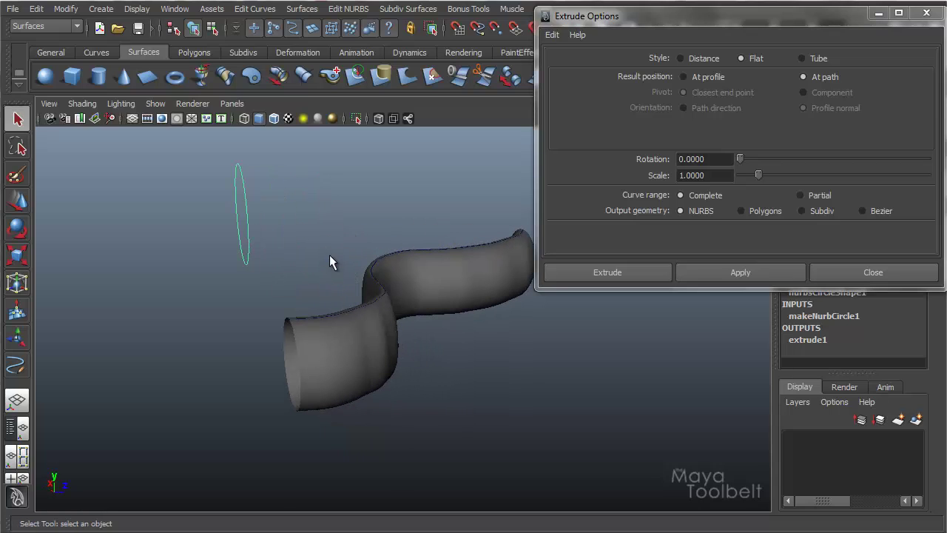
pyautogui.moveTo(329, 254); pyautogui.dragTo(298, 248, button='right')
pyautogui.keyDown('alt'); pyautogui.moveTo(298, 248); pyautogui.dragTo(193, 190); pyautogui.keyUp('alt')
pyautogui.click(192, 174)
pyautogui.press('r')
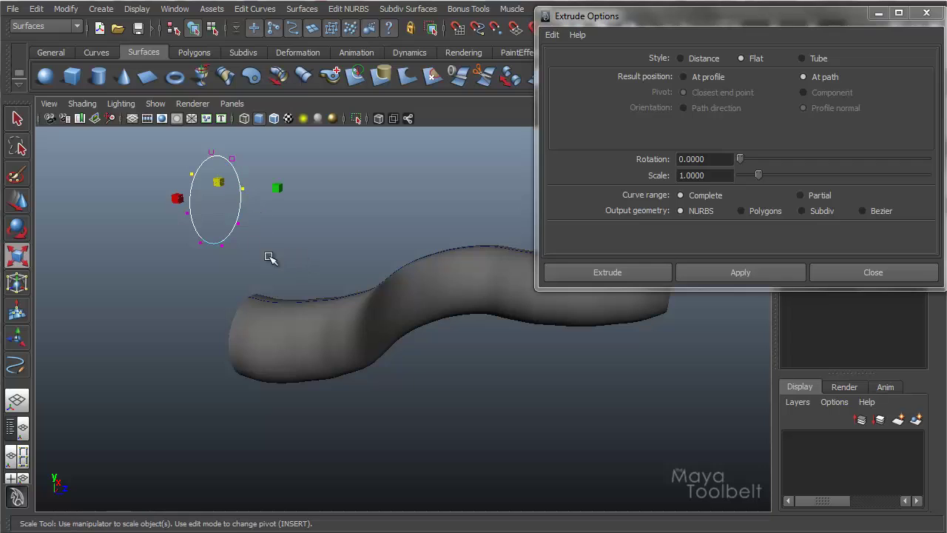
pyautogui.keyDown('shift'); pyautogui.moveTo(209, 255); pyautogui.dragTo(210, 255); pyautogui.keyUp('shift')
pyautogui.moveTo(303, 264); pyautogui.dragTo(275, 281, button='middle')
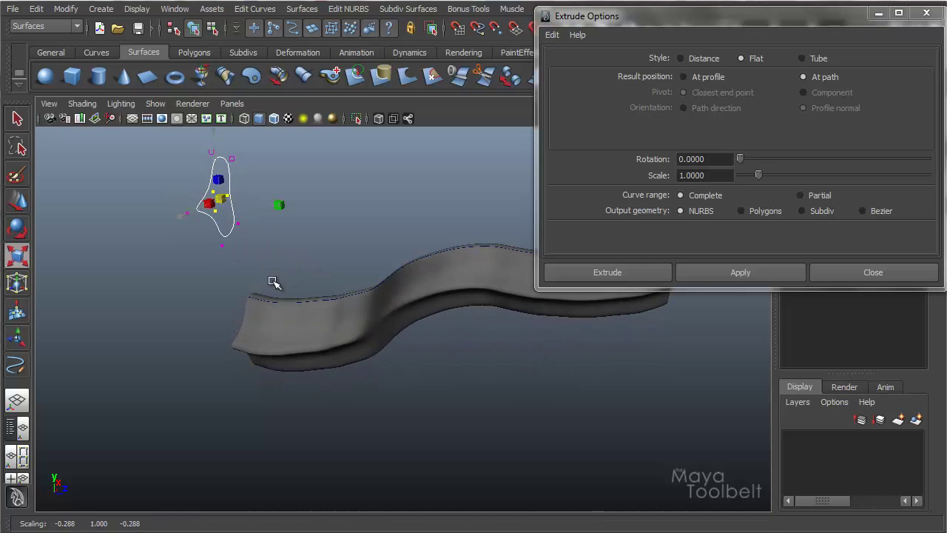
# Delete the flat surface extruded at the path.
pyautogui.keyDown('alt'); pyautogui.moveTo(275, 281); pyautogui.dragTo(310, 222); pyautogui.keyUp('alt')
pyautogui.press('w')
pyautogui.keyDown('alt'); pyautogui.moveTo(346, 283); pyautogui.dragTo(370, 268); pyautogui.keyUp('alt')
pyautogui.click(401, 302)
pyautogui.click(396, 250)
pyautogui.moveTo(382, 243); pyautogui.dragTo(349, 241, button='right')
pyautogui.moveTo(400, 260); pyautogui.dragTo(350, 303)
pyautogui.moveTo(422, 317)
pyautogui.keyDown('alt'); pyautogui.mouseDown()
pyautogui.moveTo(410, 315)
pyautogui.moveTo(412, 328)
pyautogui.mouseUp(); pyautogui.keyUp('alt')
pyautogui.click(433, 327)
pyautogui.press('Delete')
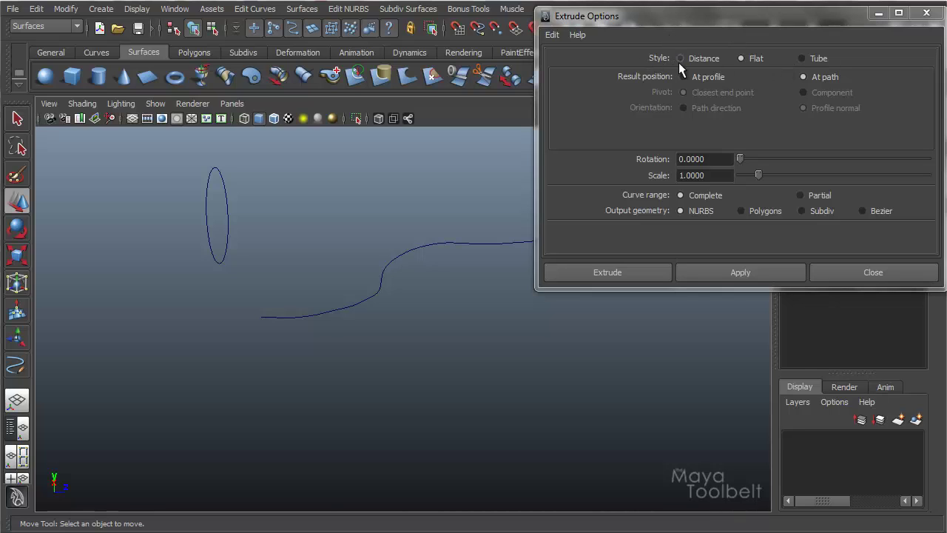
# Reset the Extrude options to their default Tube style settings.
pyautogui.click(552, 35)
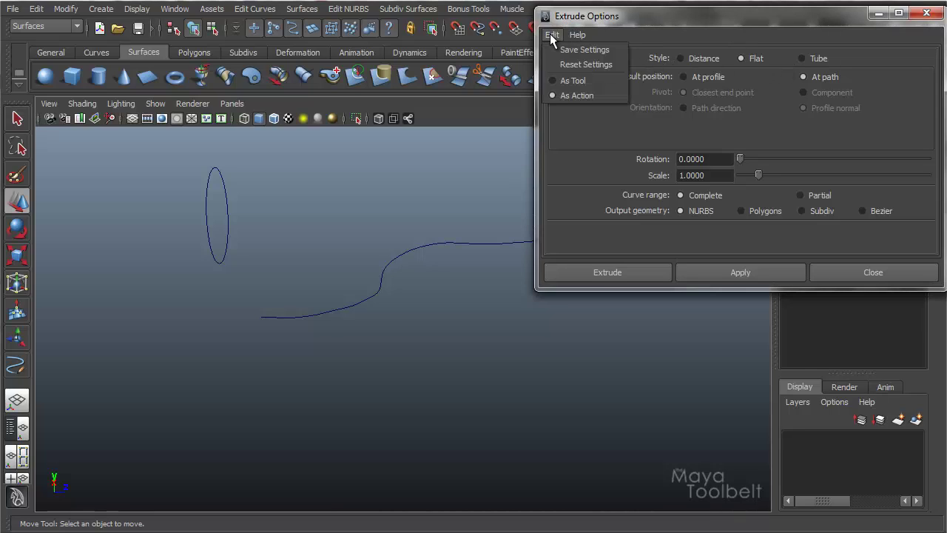
pyautogui.click(566, 63)
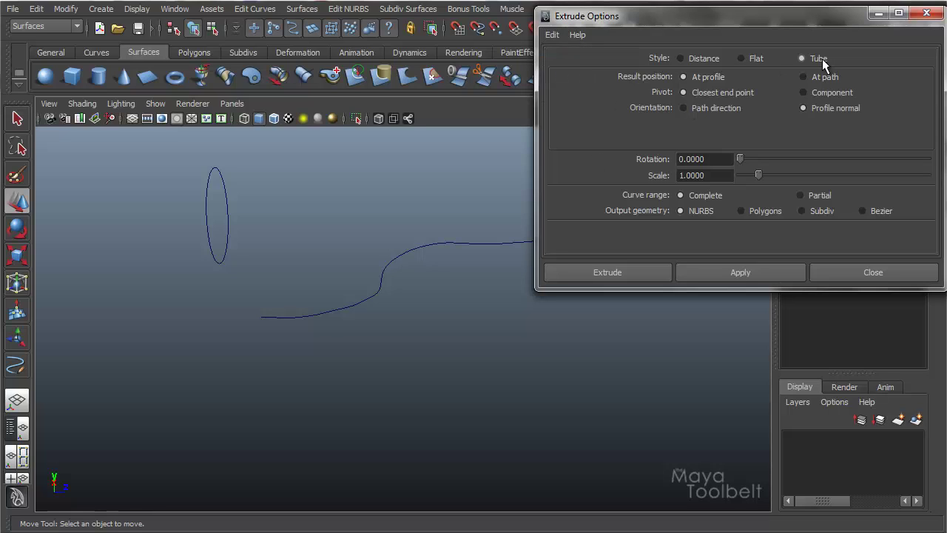